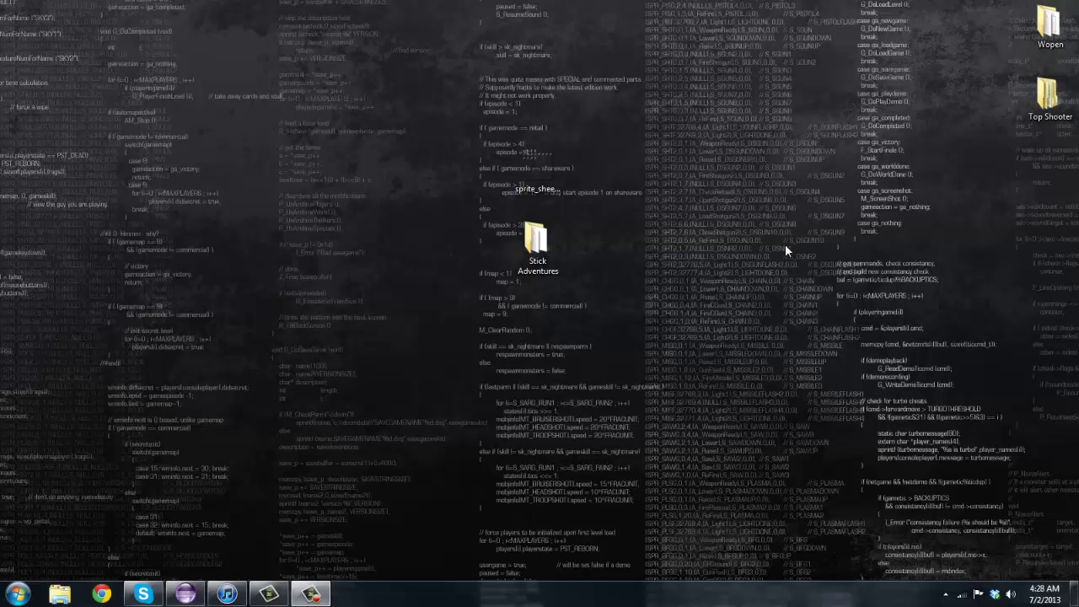
# - View the player sprite sheet image, then close and reopen it
pyautogui.doubleClick(531, 171)
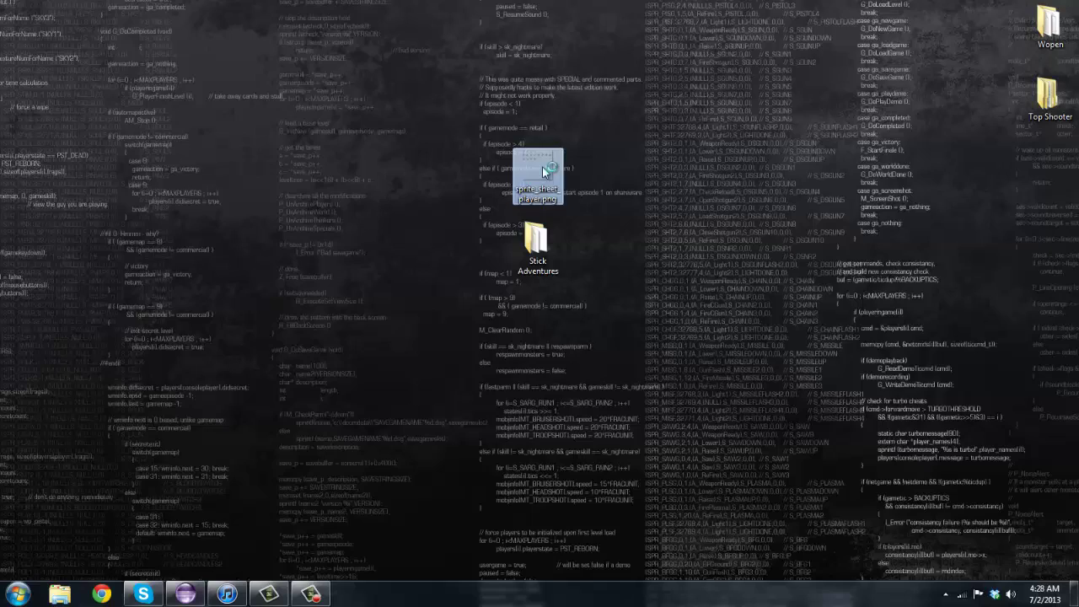
pyautogui.scroll(2, 588, 194)
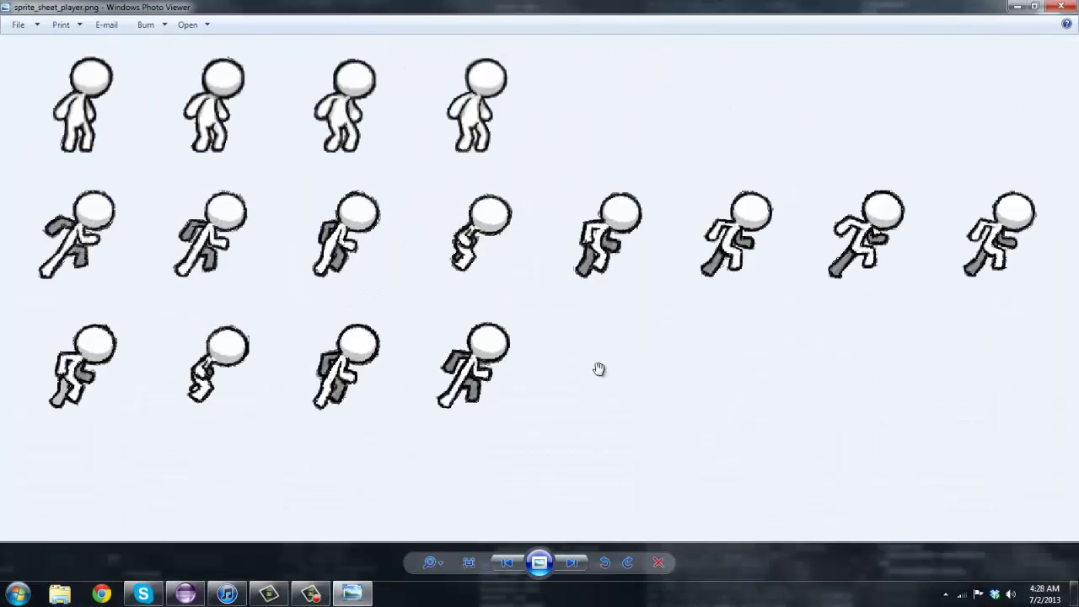
pyautogui.scroll(-2, 489, 337)
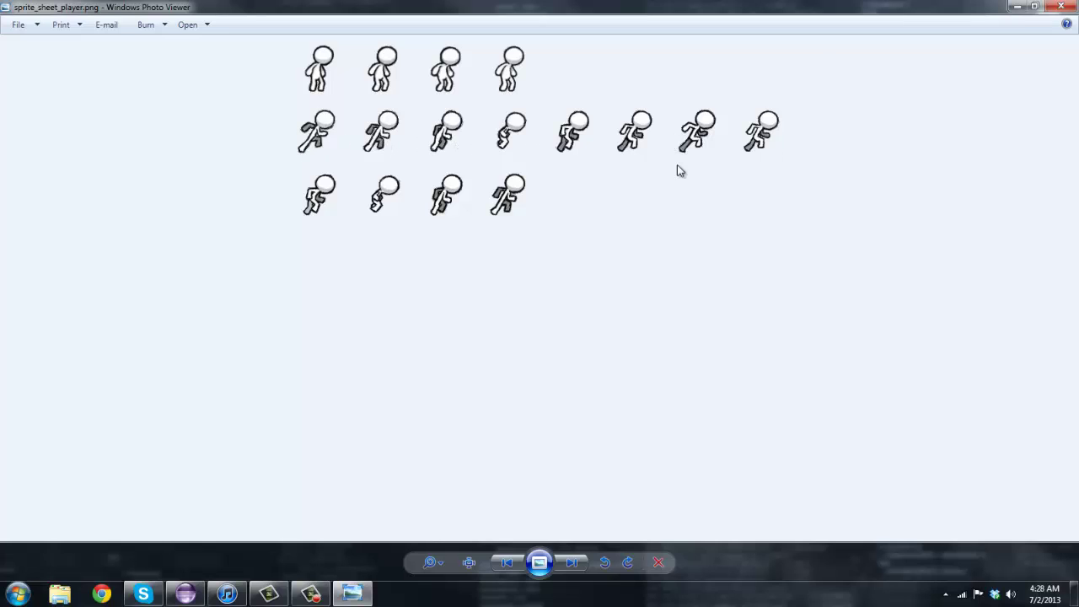
pyautogui.click(1069, 6)
pyautogui.doubleClick(552, 160)
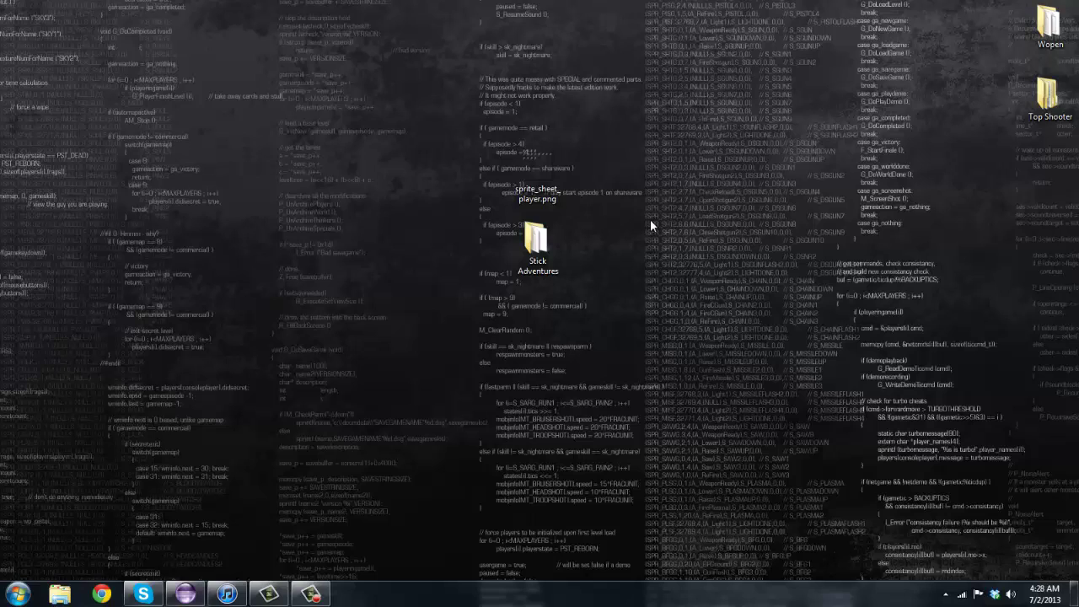
# - Open the Stick Adventures folder, peek into res, and run stick adventures.jar
pyautogui.doubleClick(543, 266)
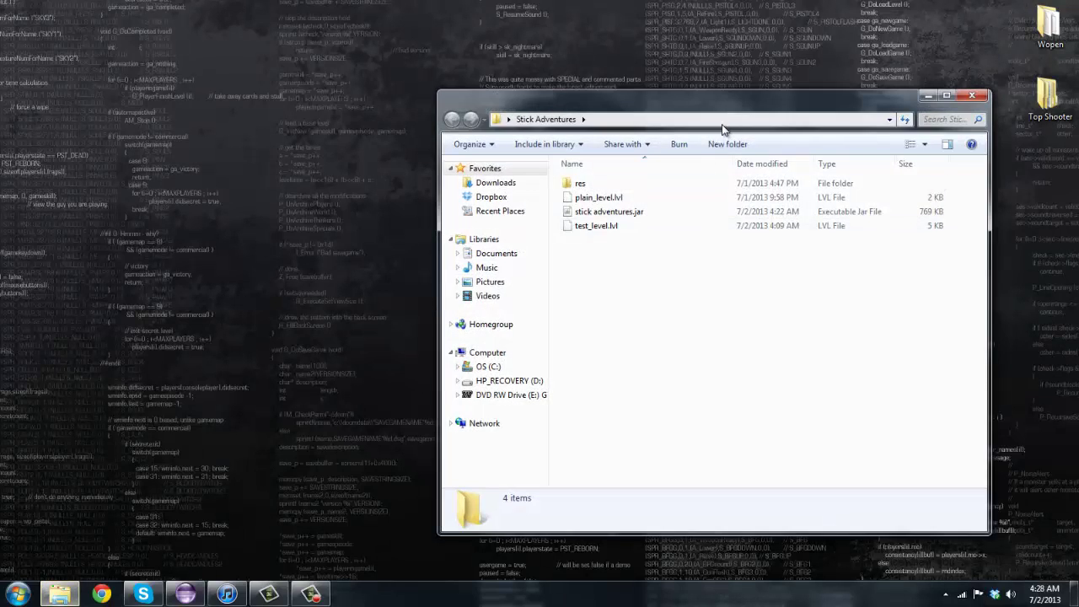
pyautogui.moveTo(701, 98); pyautogui.dragTo(554, 54)
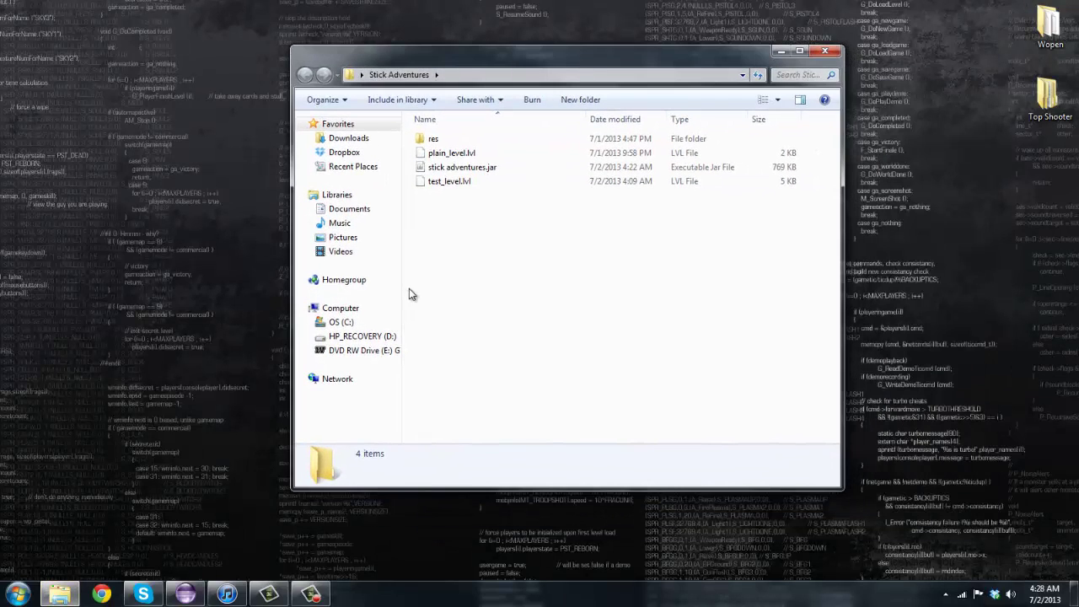
pyautogui.click(472, 152)
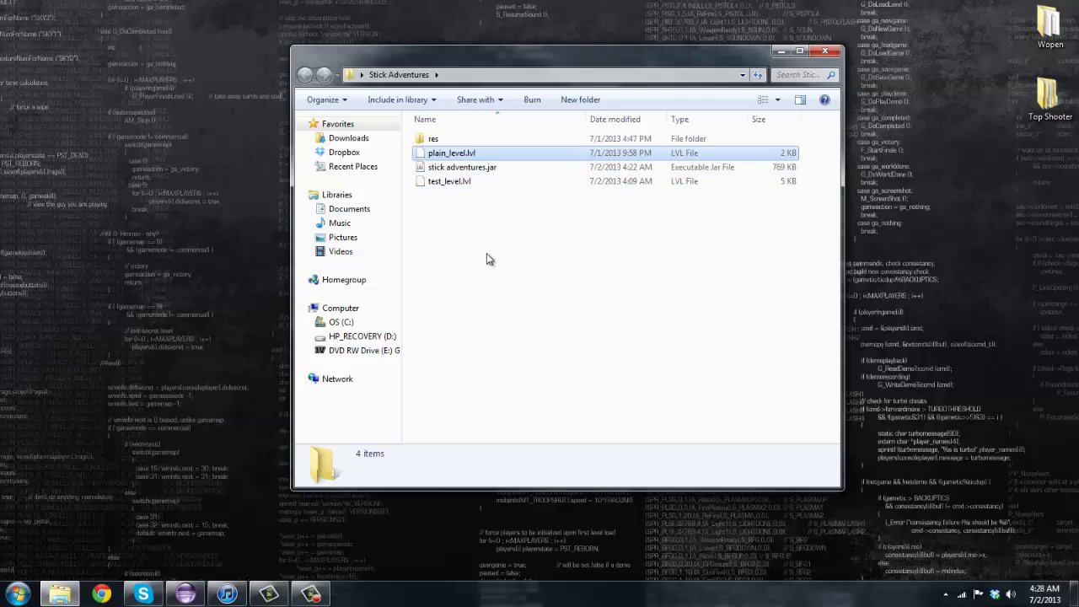
pyautogui.click(489, 262)
pyautogui.click(459, 165)
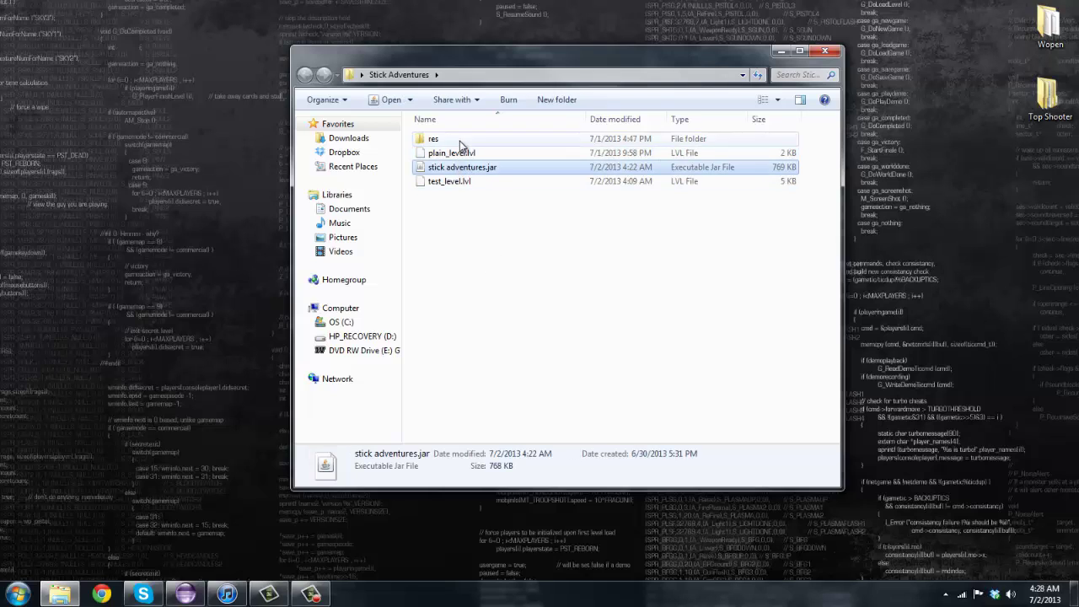
pyautogui.doubleClick(450, 140)
pyautogui.click(304, 74)
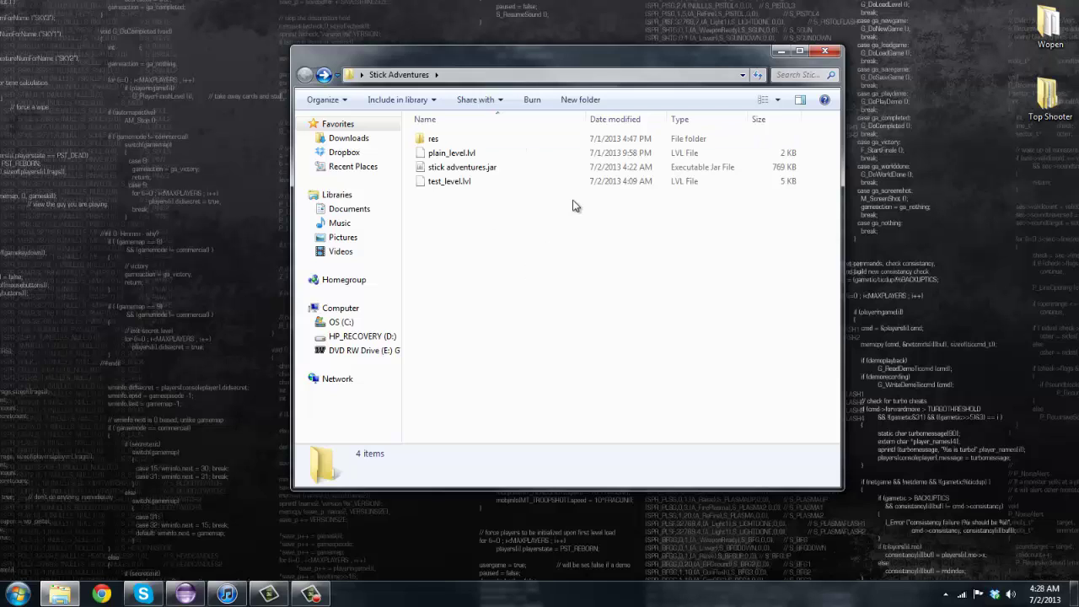
pyautogui.click(547, 167)
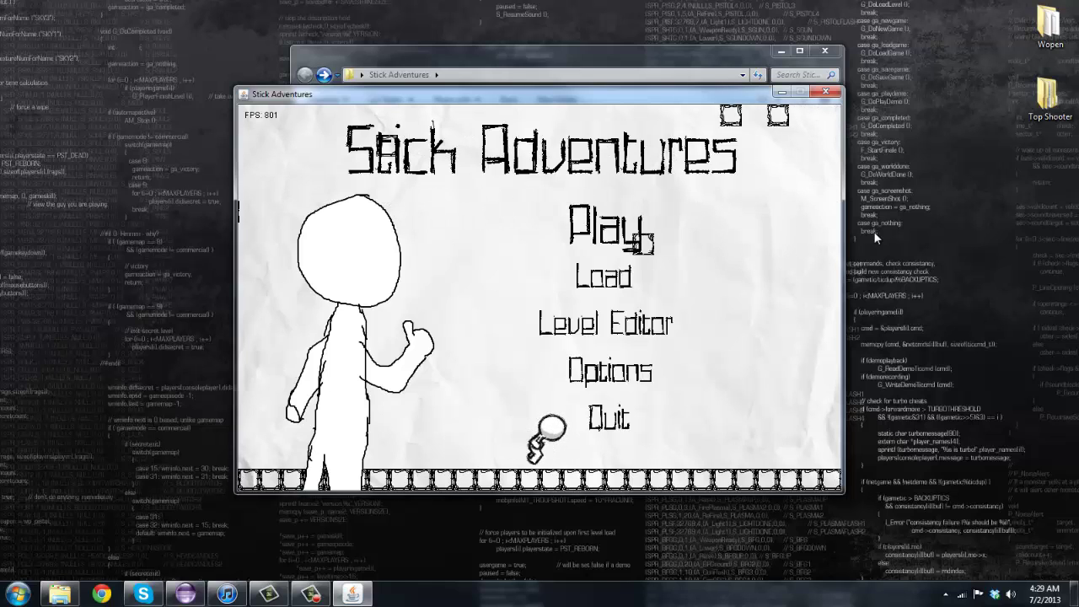
pyautogui.click(826, 91)
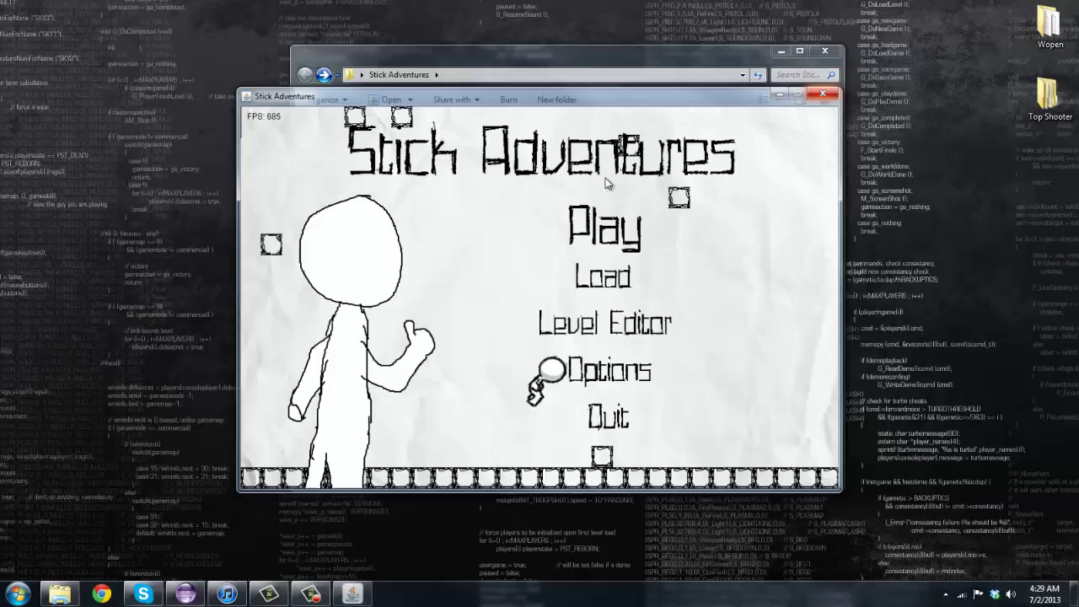
# - Relaunch and close the game, then move PENCILGRID.TTF from res onto the desktop
pyautogui.doubleClick(514, 170)
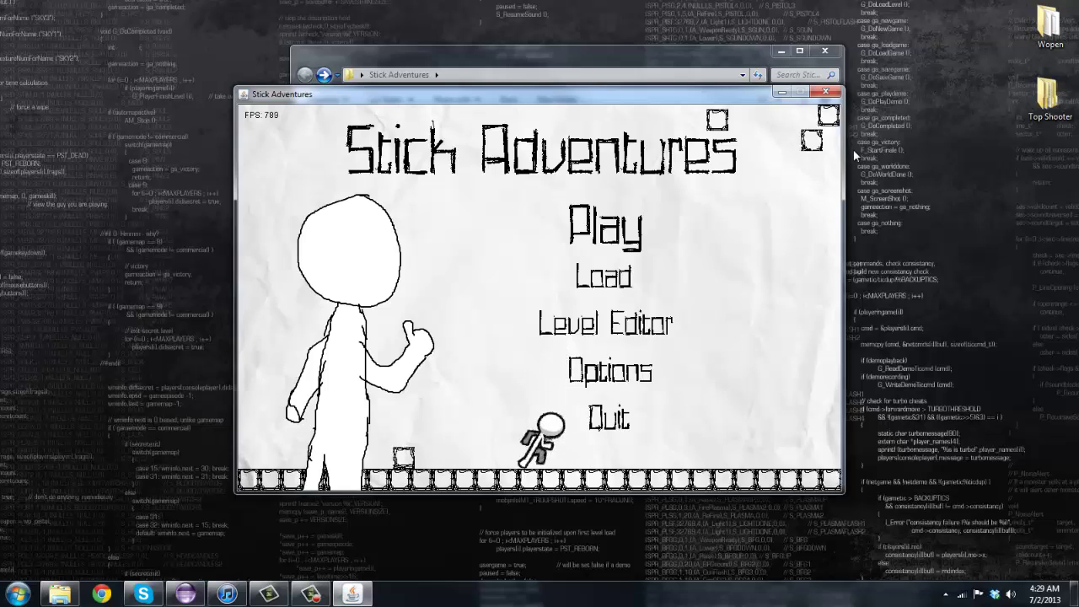
pyautogui.click(833, 99)
pyautogui.doubleClick(430, 142)
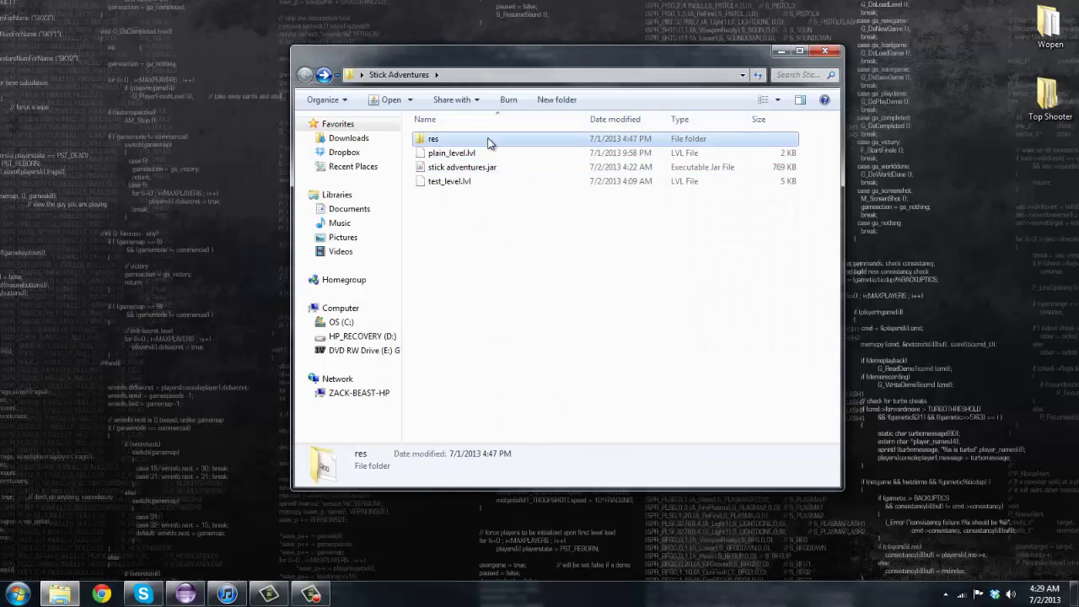
pyautogui.moveTo(447, 152)
pyautogui.mouseDown()
pyautogui.moveTo(92, 253)
pyautogui.moveTo(127, 173)
pyautogui.mouseUp()
pyautogui.press('BackSpace')
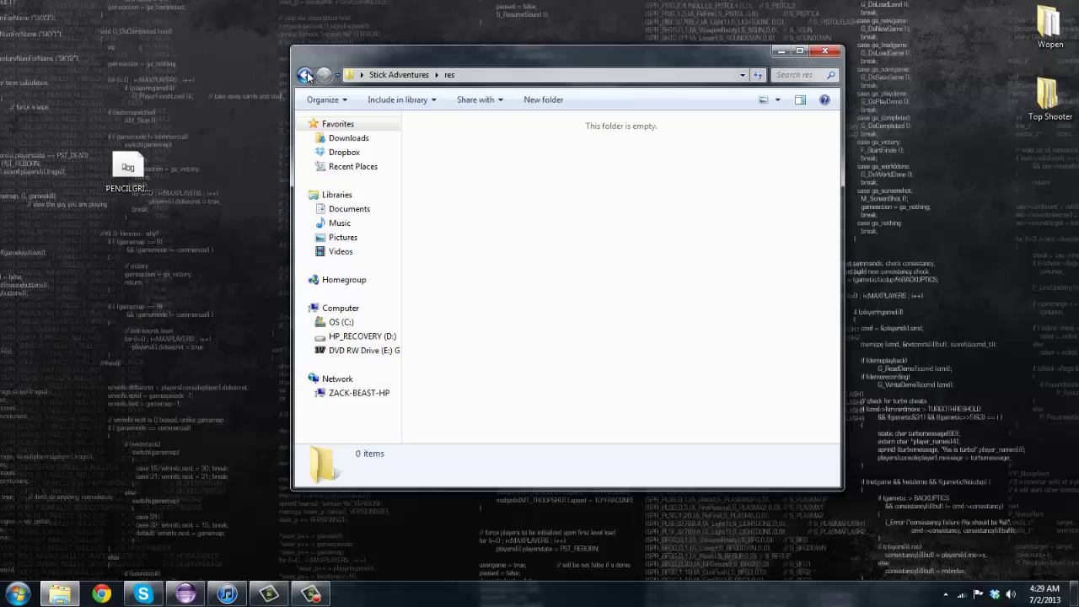
# - Run the jar without the font, close the failed game, and return PENCILGRID.TTF to res
pyautogui.doubleClick(491, 168)
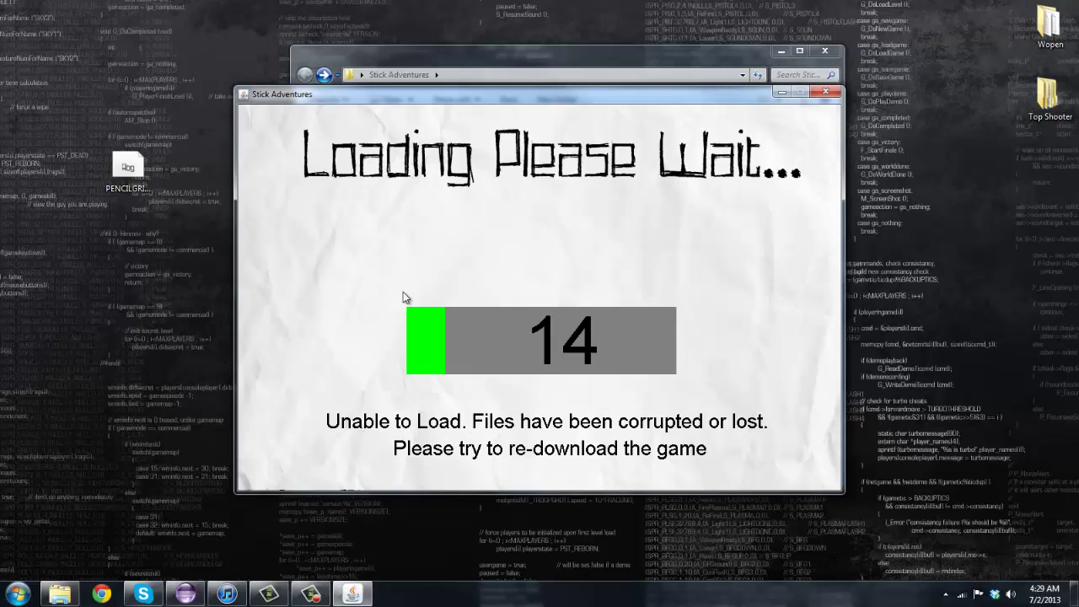
pyautogui.click(825, 91)
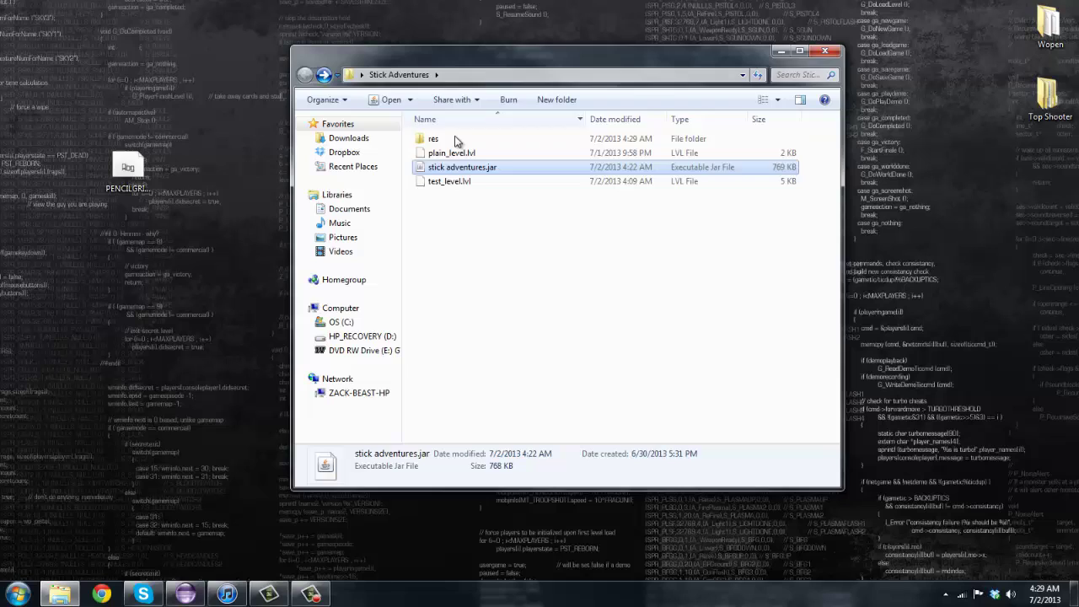
pyautogui.doubleClick(435, 138)
pyautogui.moveTo(127, 169); pyautogui.dragTo(447, 211)
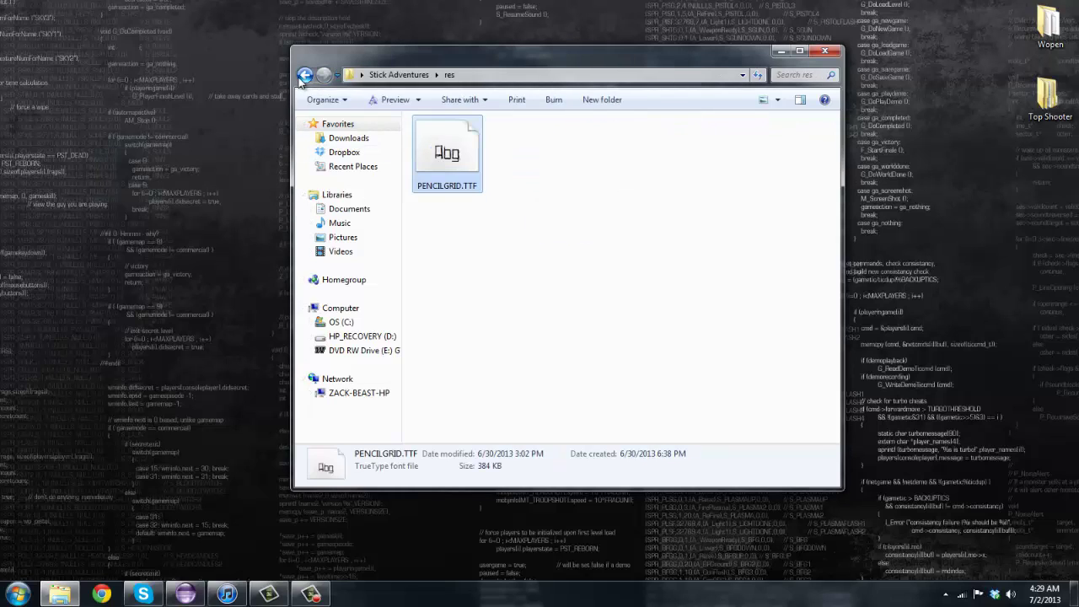
pyautogui.click(303, 76)
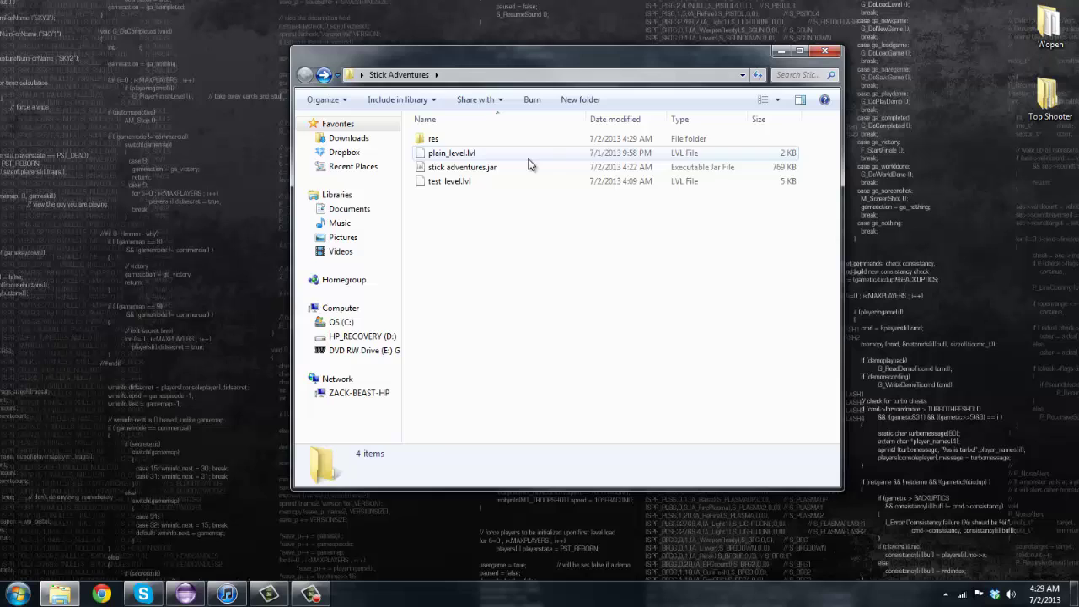
# - Launch stick adventures.jar again and cycle through the title menu entries
pyautogui.doubleClick(531, 167)
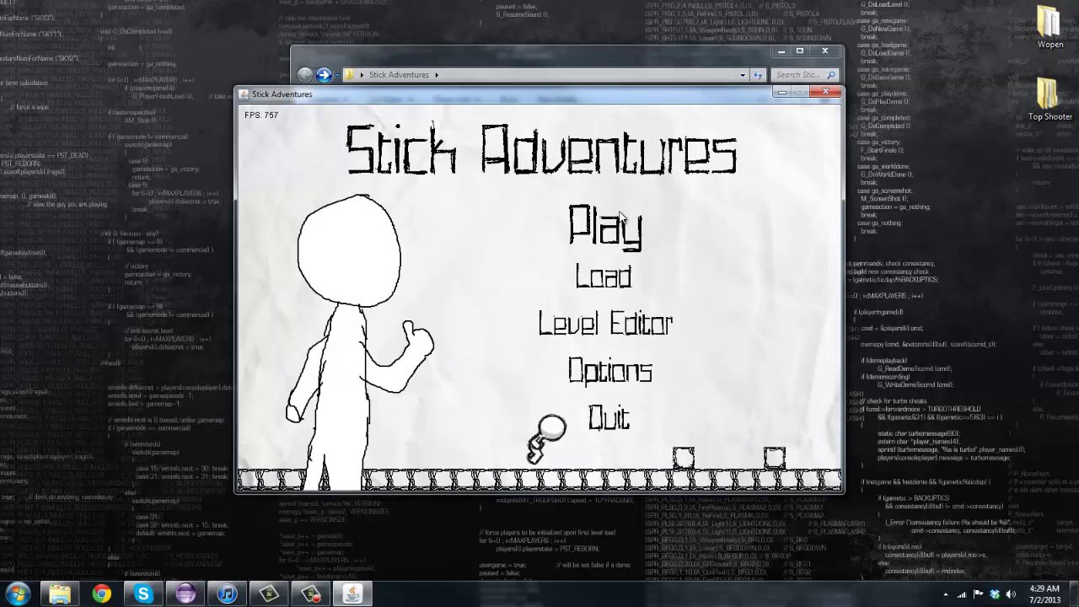
pyautogui.press('Up')
pyautogui.press('Up')
pyautogui.press('Up')
pyautogui.press('Up')
pyautogui.press('Up')
pyautogui.press('Up')
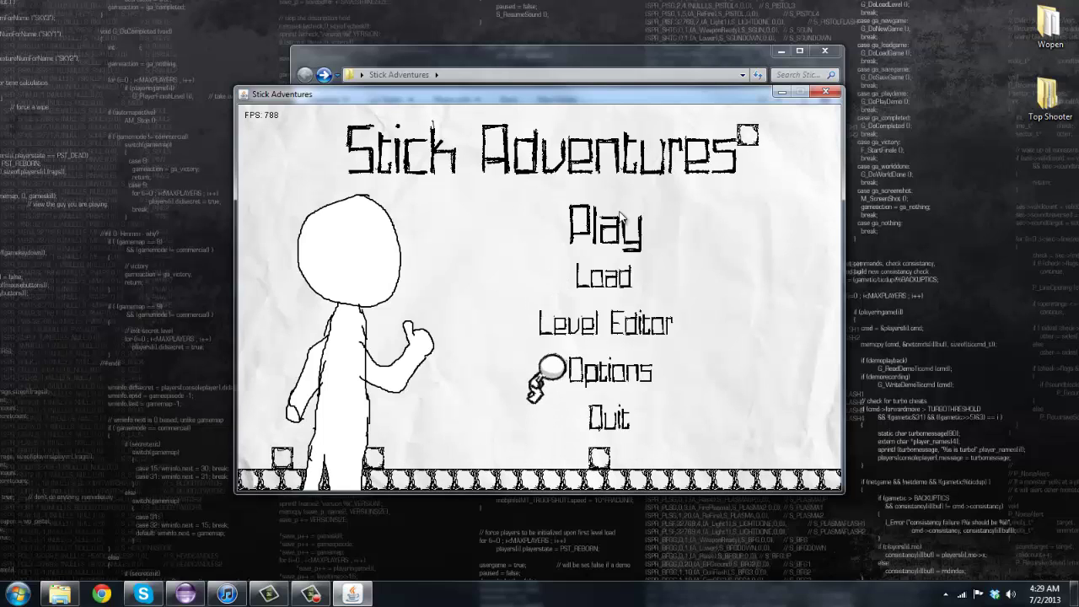
pyautogui.press('Down')
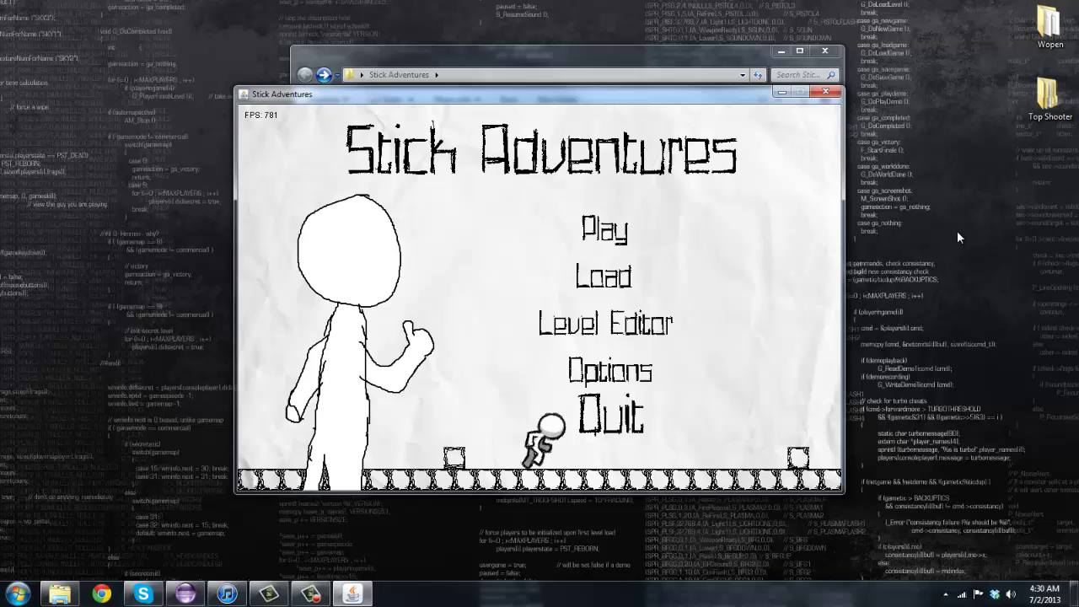
# - Try Load and Options, dismiss both Woops notices, then start a game with Play
pyautogui.press('Up')
pyautogui.press('Up')
pyautogui.press('Up')
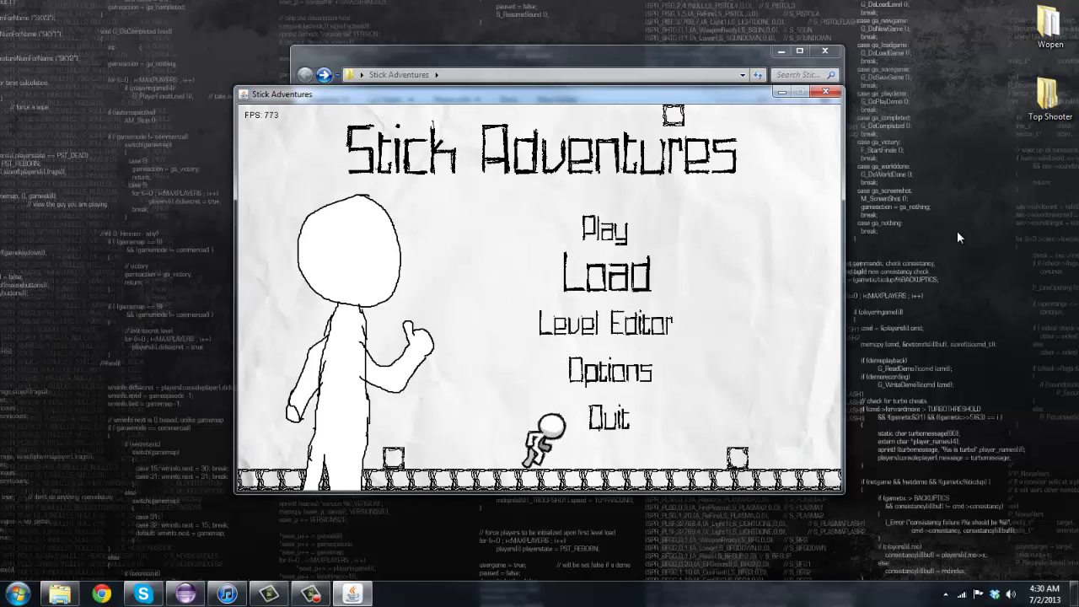
pyautogui.press('Return')
pyautogui.press('Return')
pyautogui.press('Down')
pyautogui.press('Down')
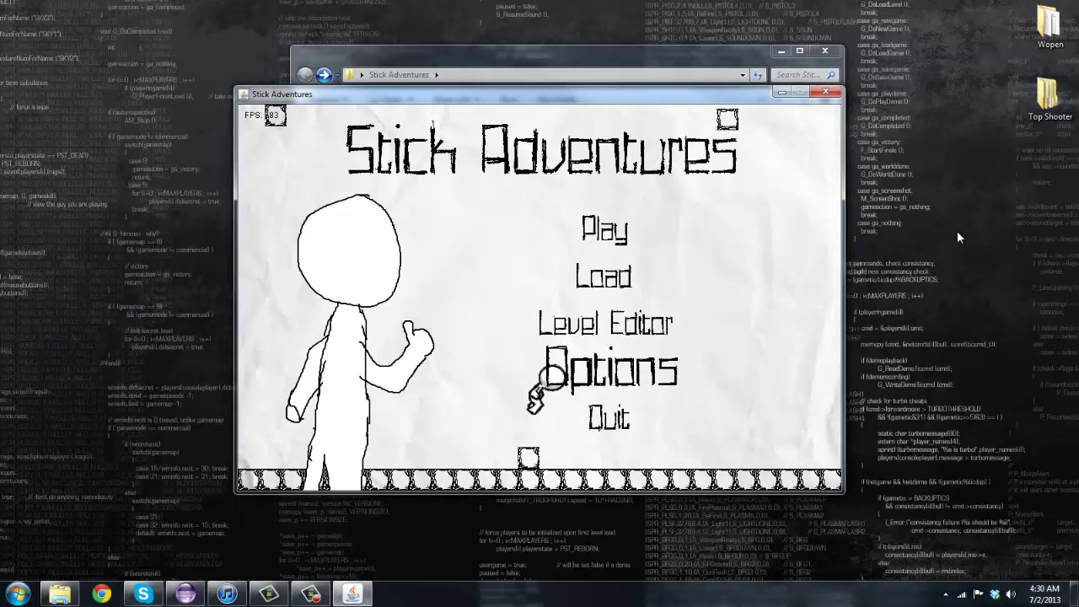
pyautogui.press('Return')
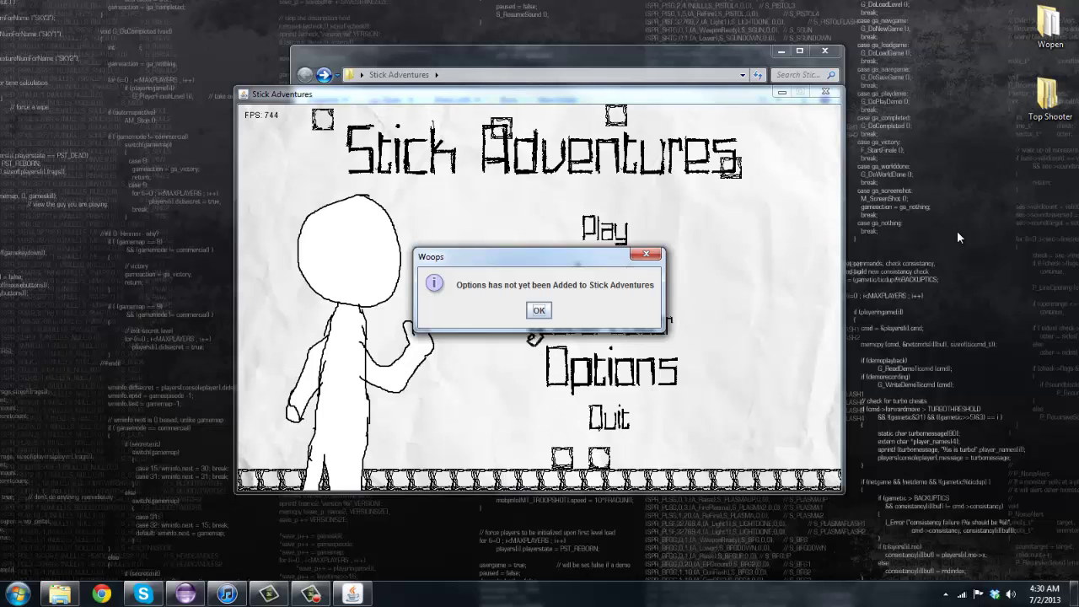
pyautogui.press('Return')
pyautogui.press('Up')
pyautogui.press('Up')
pyautogui.press('Up')
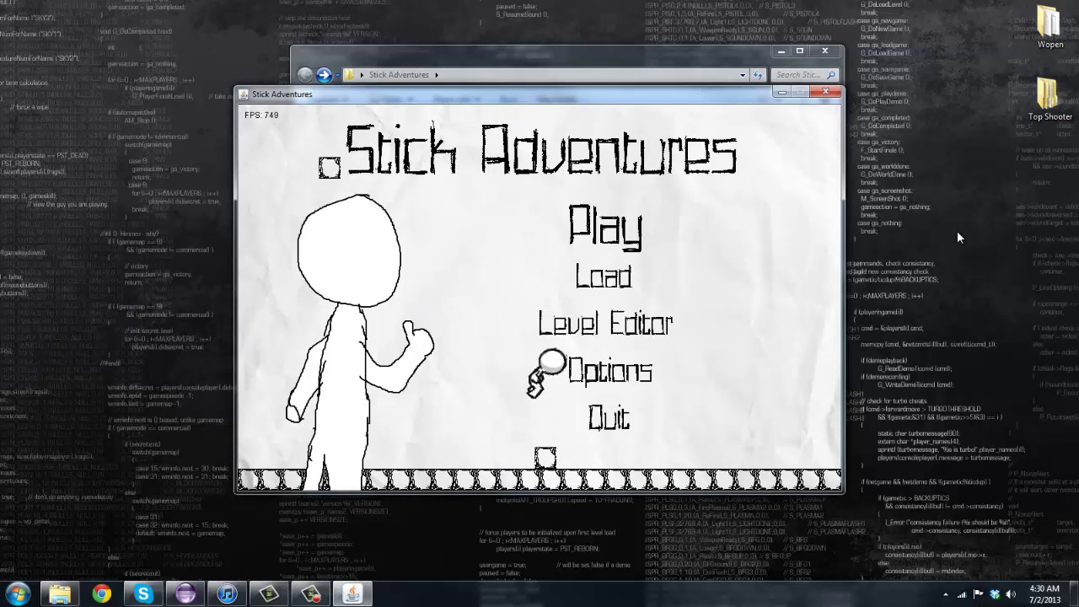
pyautogui.press('Down')
pyautogui.press('Down')
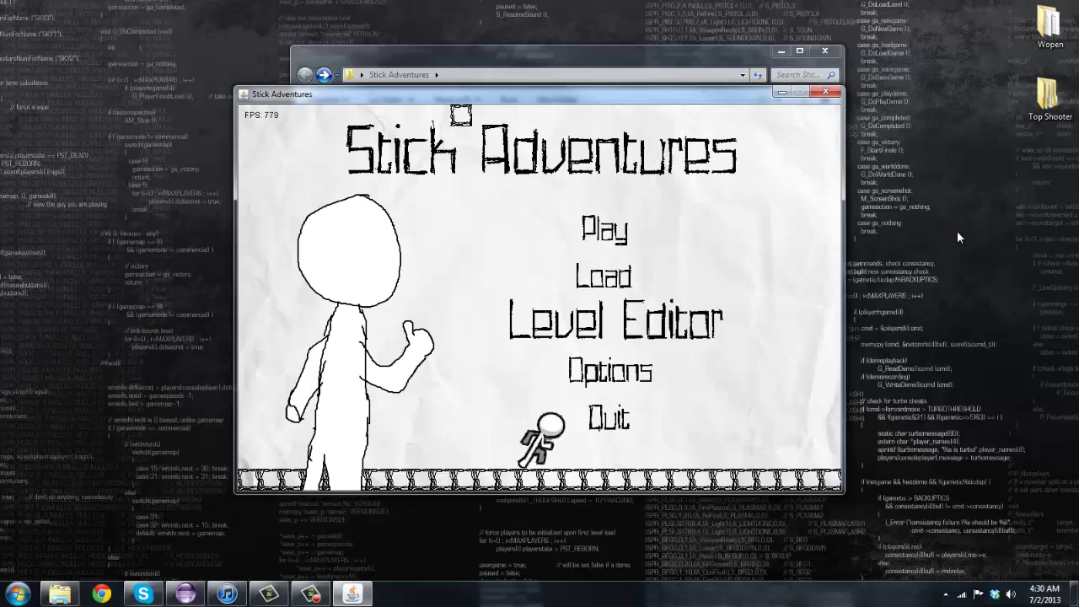
pyautogui.press('Up')
pyautogui.press('Up')
pyautogui.press('Return')
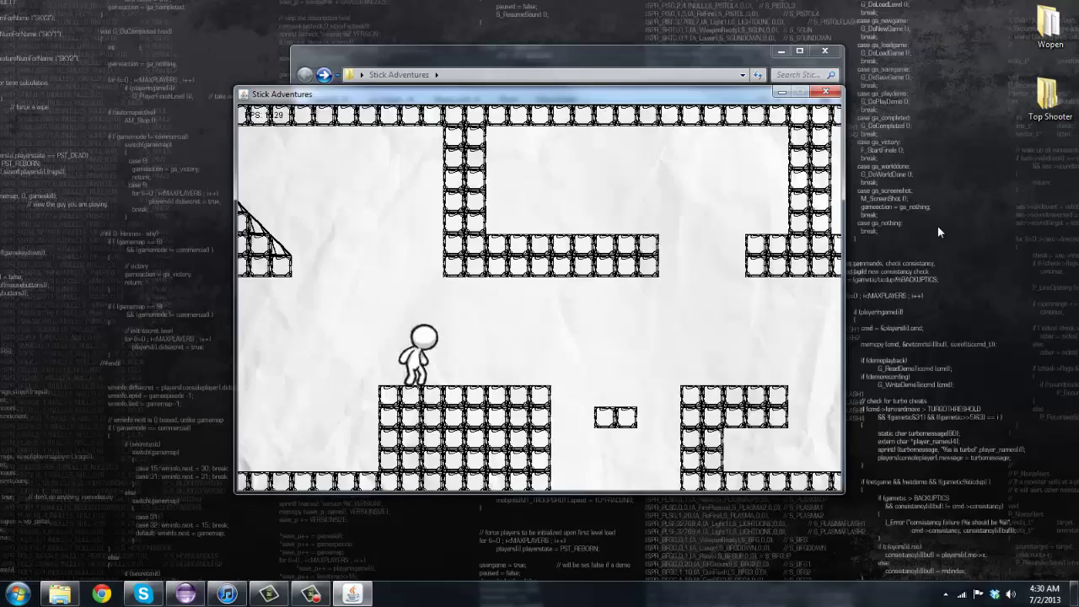
# - Run the stick figure back and forth and jump it up onto the higher platforms
pyautogui.press('Right')
pyautogui.press('Left')
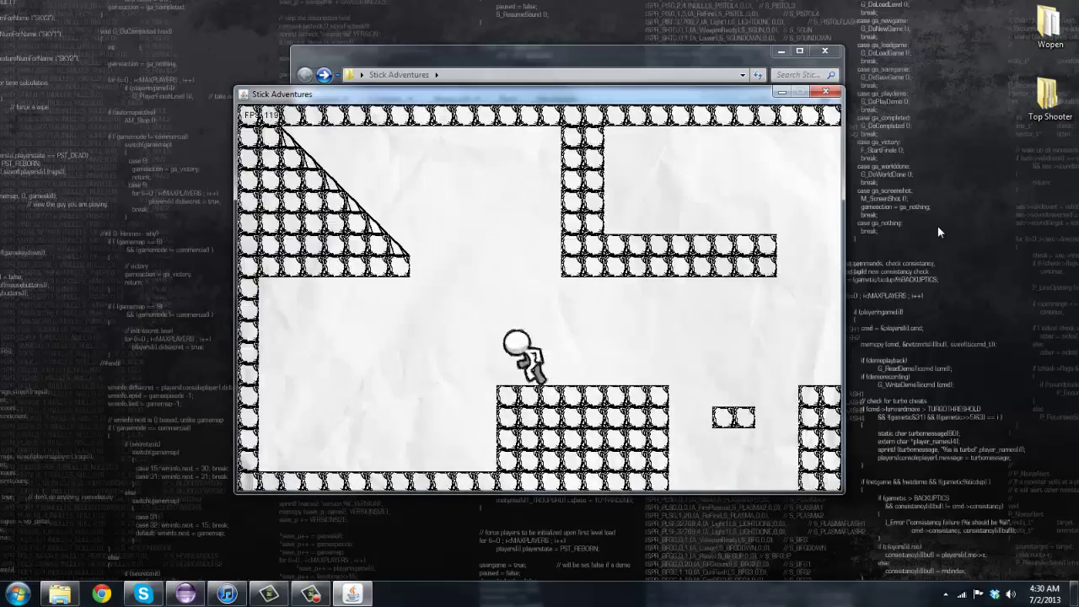
pyautogui.press('Right')
pyautogui.press('Left')
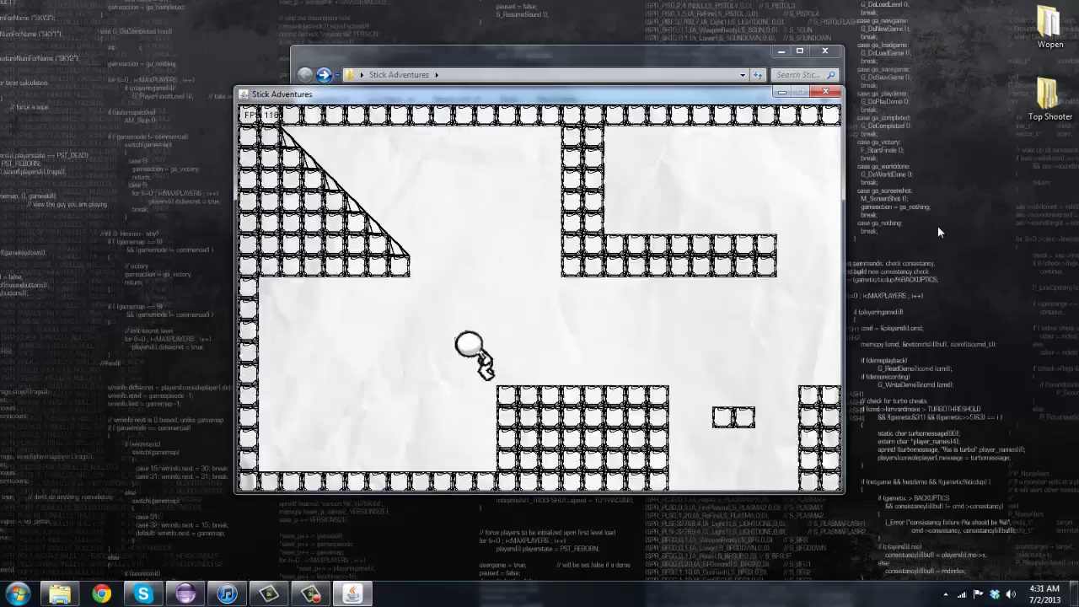
pyautogui.press('Right')
pyautogui.press('Up')
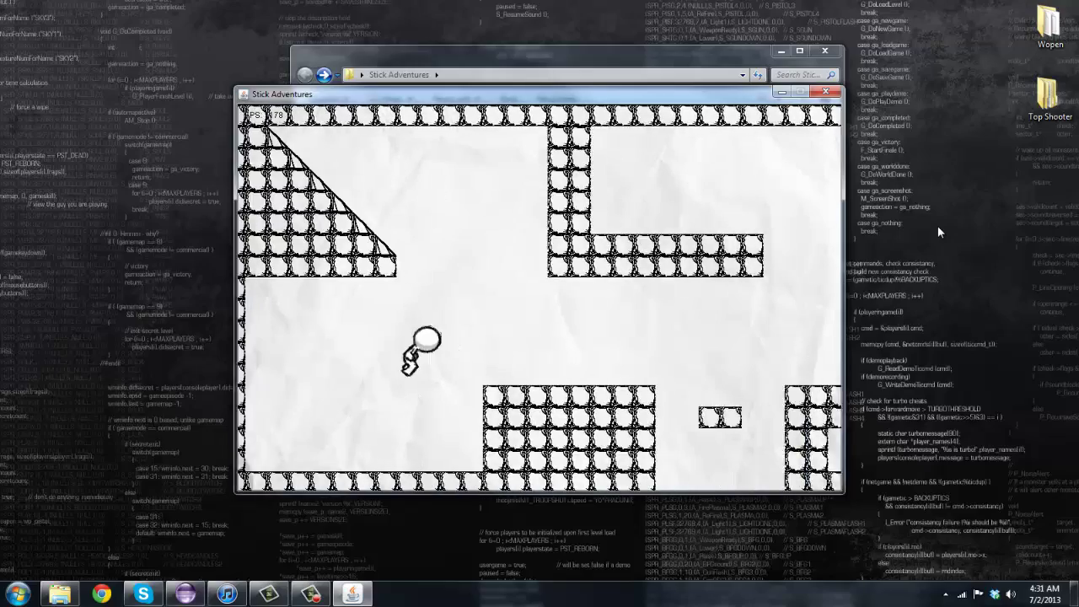
pyautogui.press('Right')
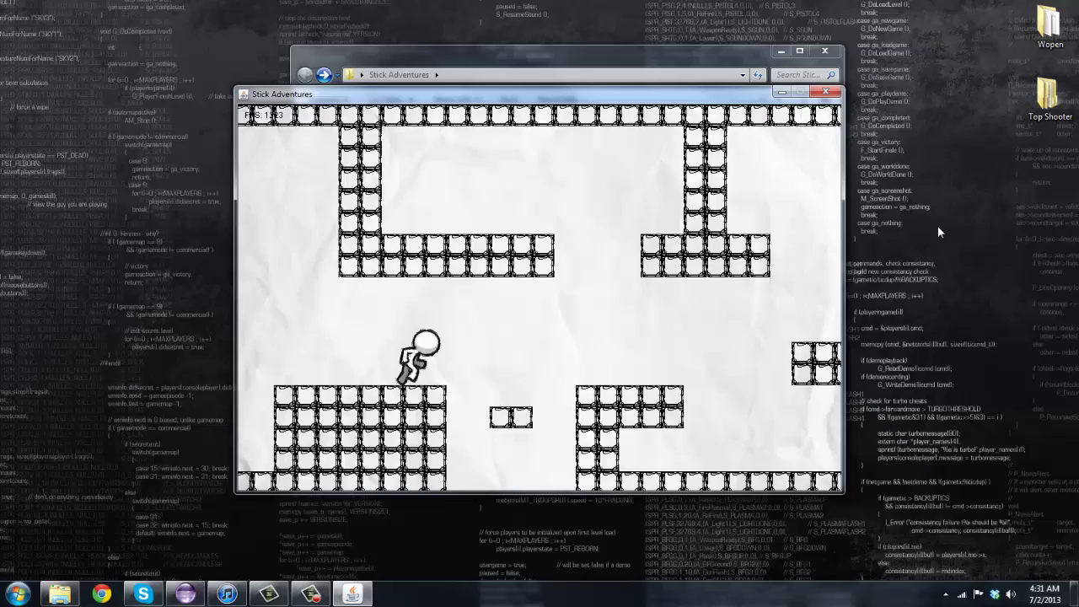
pyautogui.press('Up')
pyautogui.press('Right')
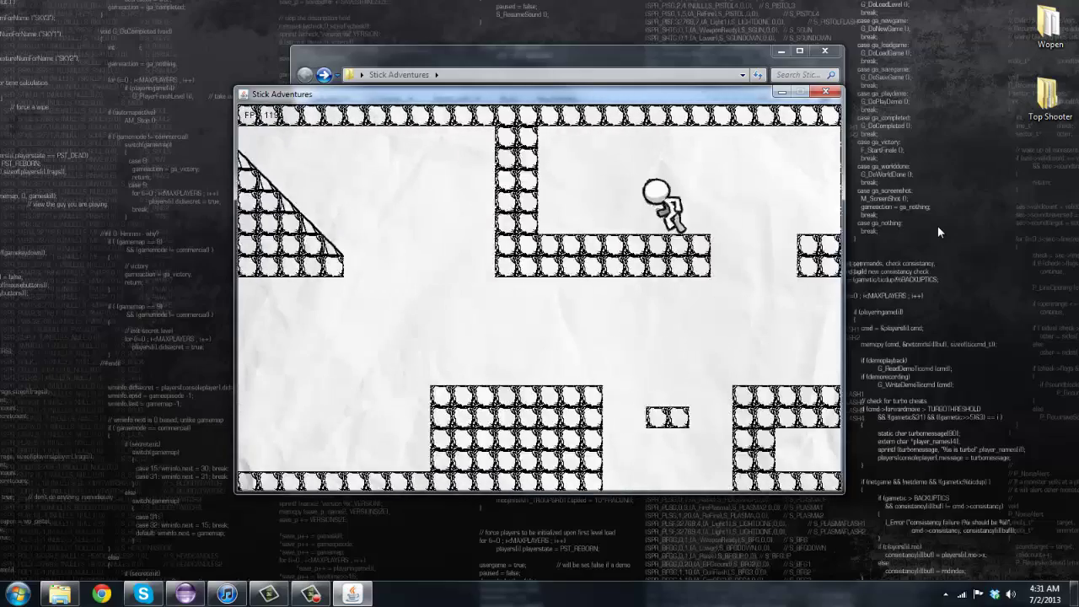
pyautogui.press('Left')
pyautogui.press('Up')
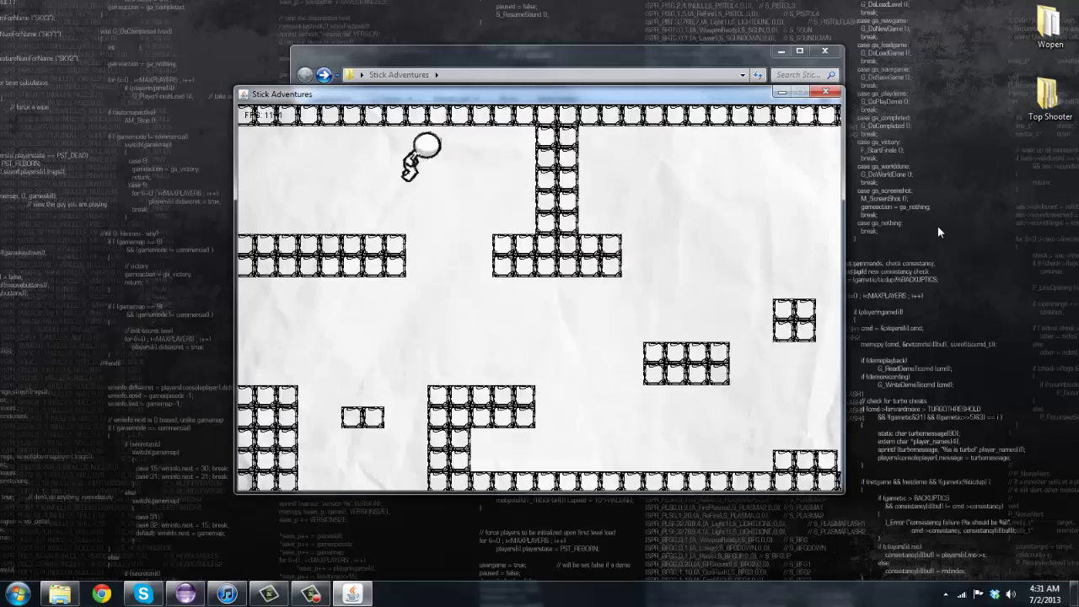
pyautogui.press('Right')
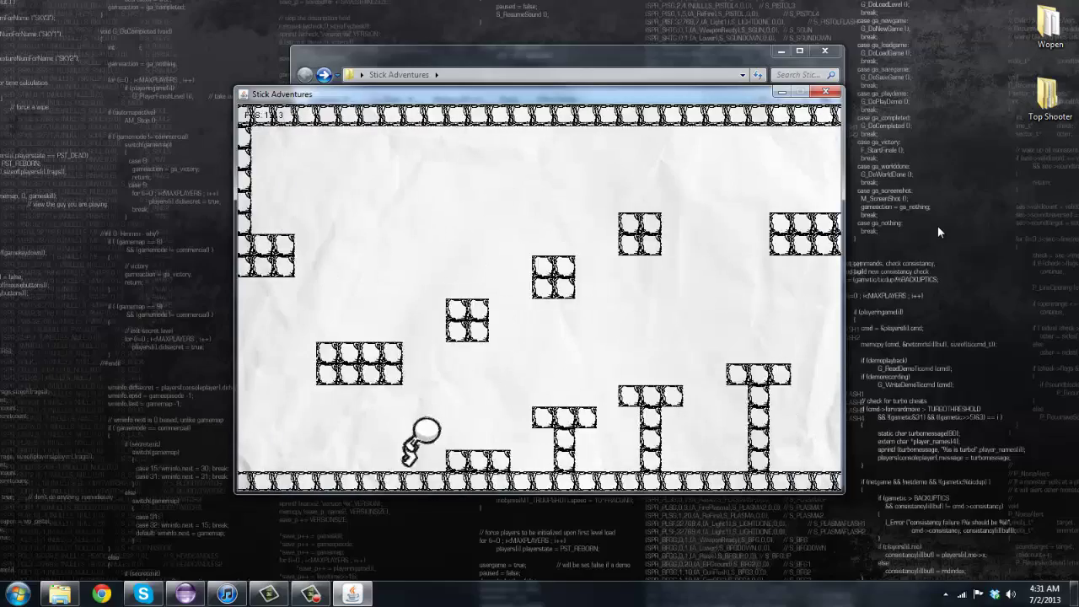
pyautogui.press('Up')
pyautogui.press('Right')
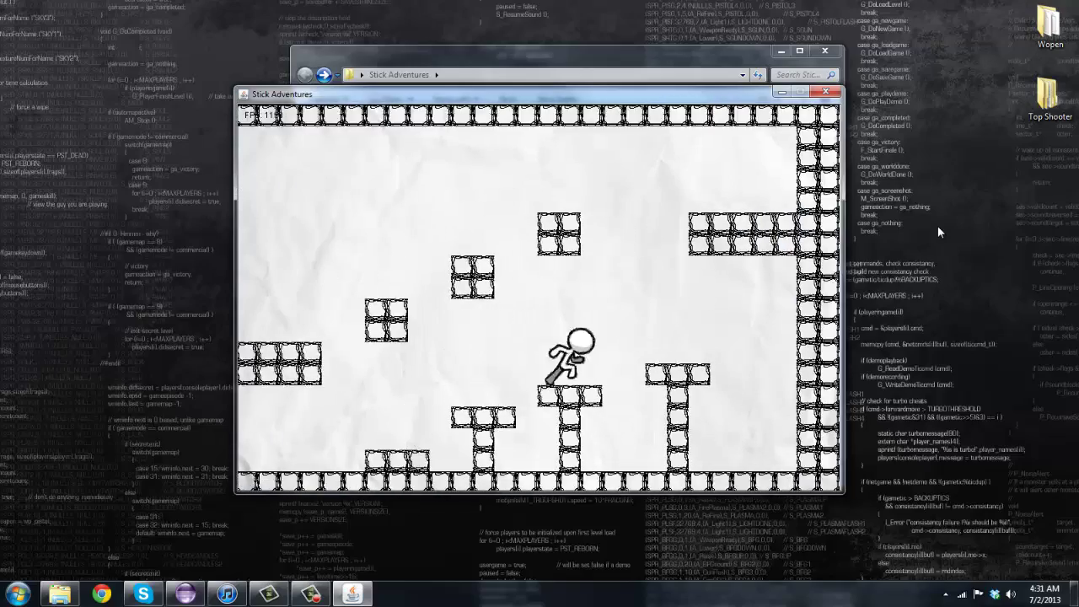
pyautogui.press('Up')
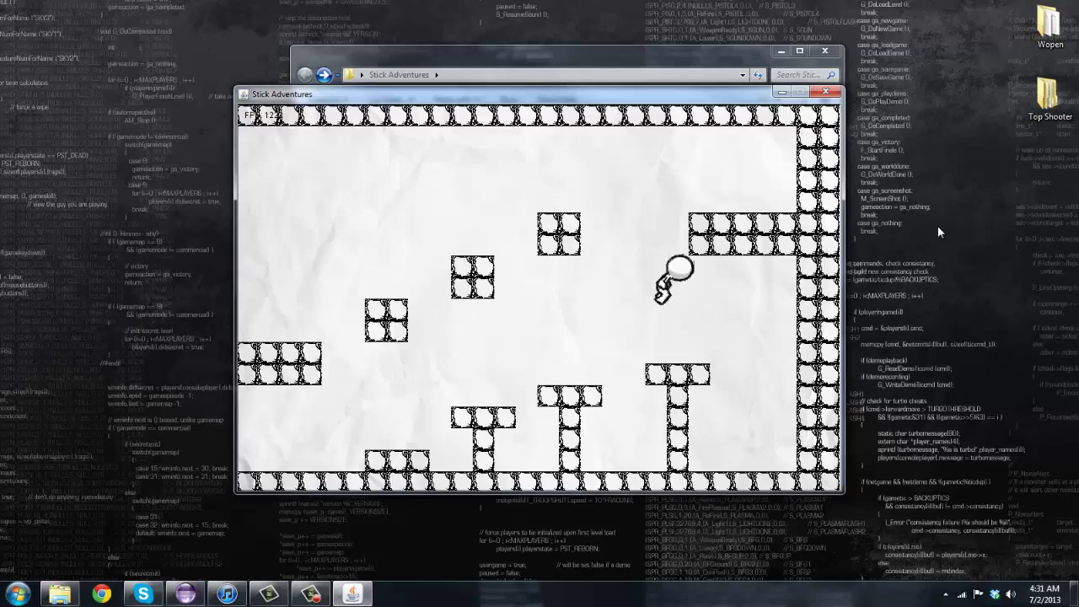
pyautogui.press('Left')
# - Drop to the floor, hop left onto a block, then jump right across the gap toward the block column
pyautogui.press('Left')
pyautogui.press('Up')
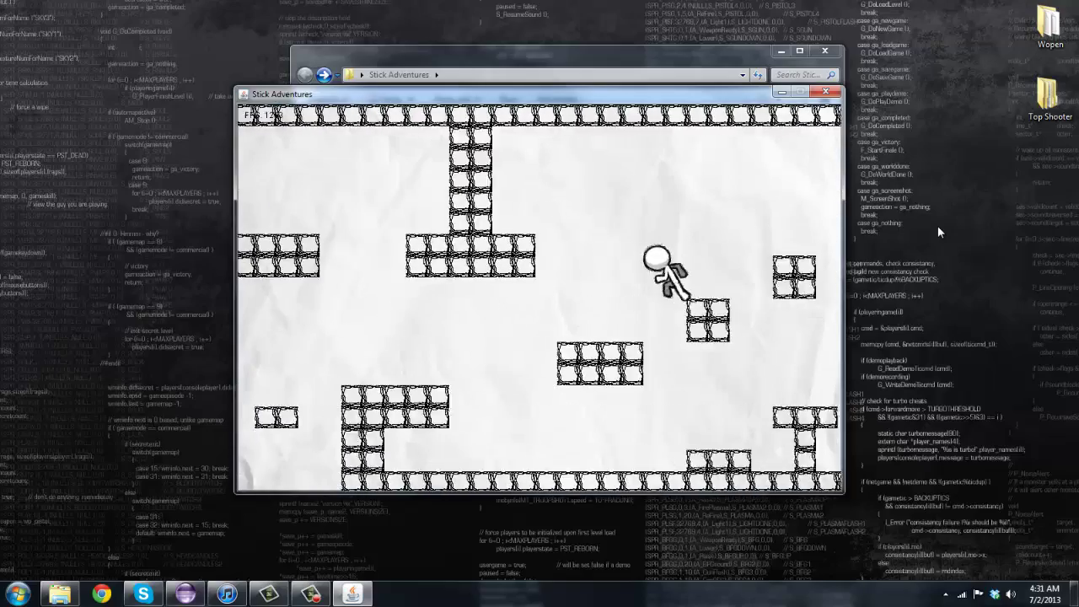
pyautogui.press('Left')
pyautogui.press('Up')
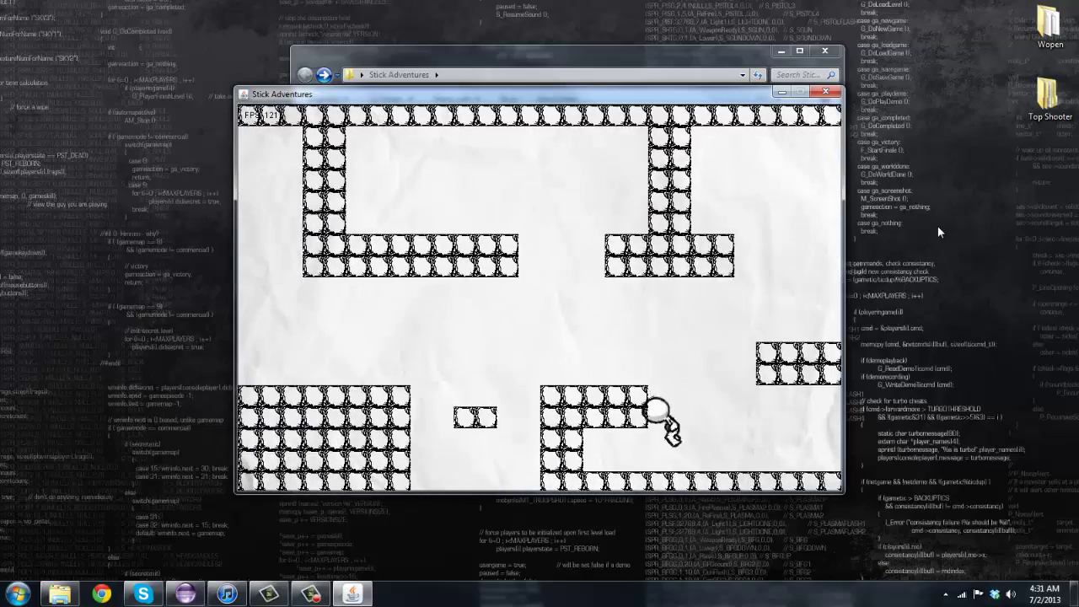
pyautogui.press('Left')
pyautogui.press('Up')
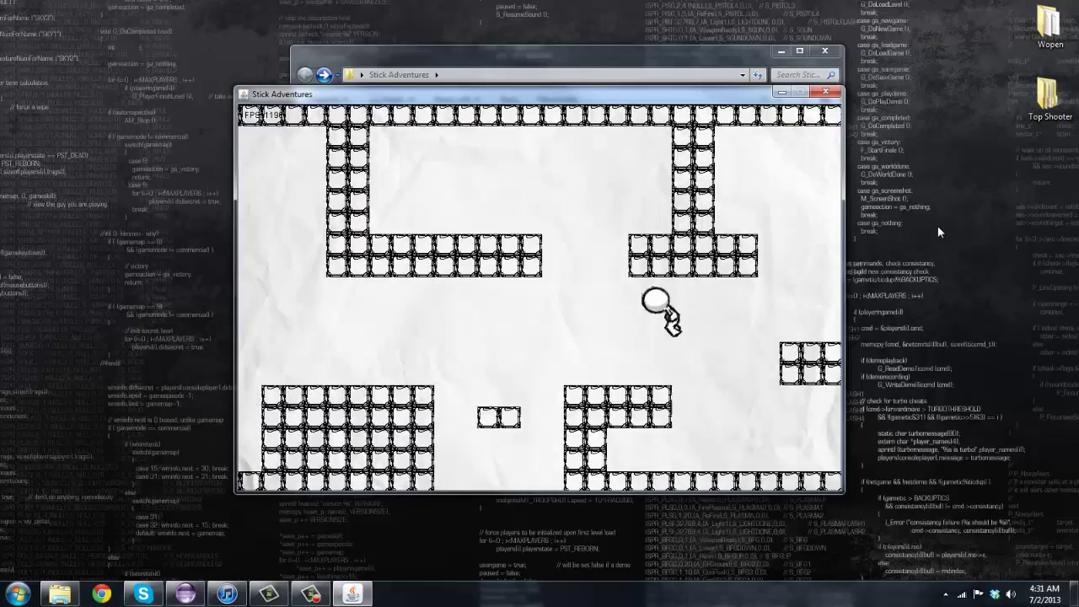
pyautogui.press('Left')
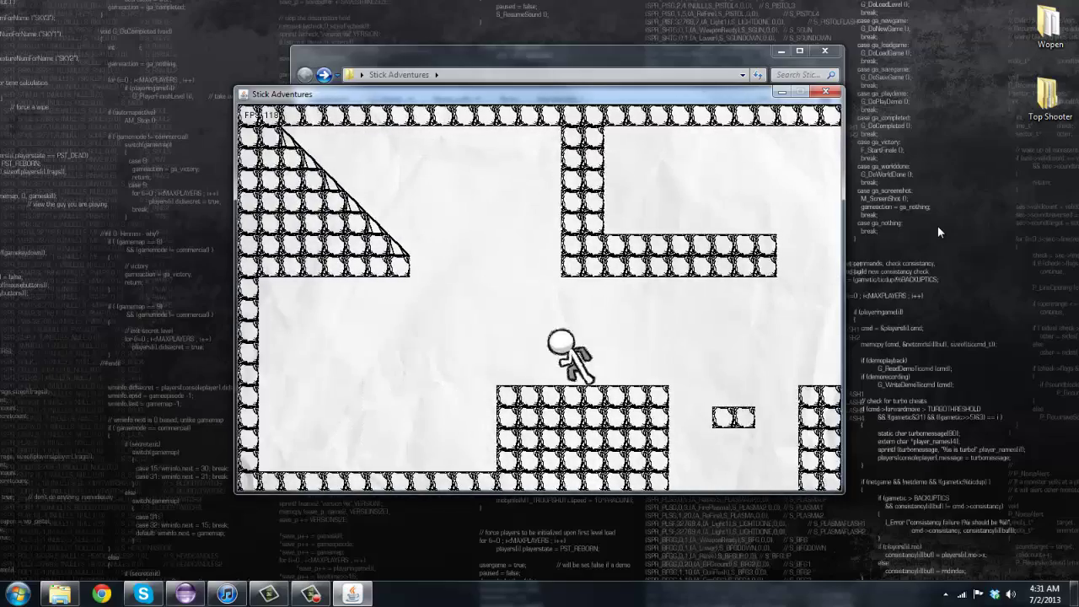
pyautogui.press('Left')
pyautogui.press('Up')
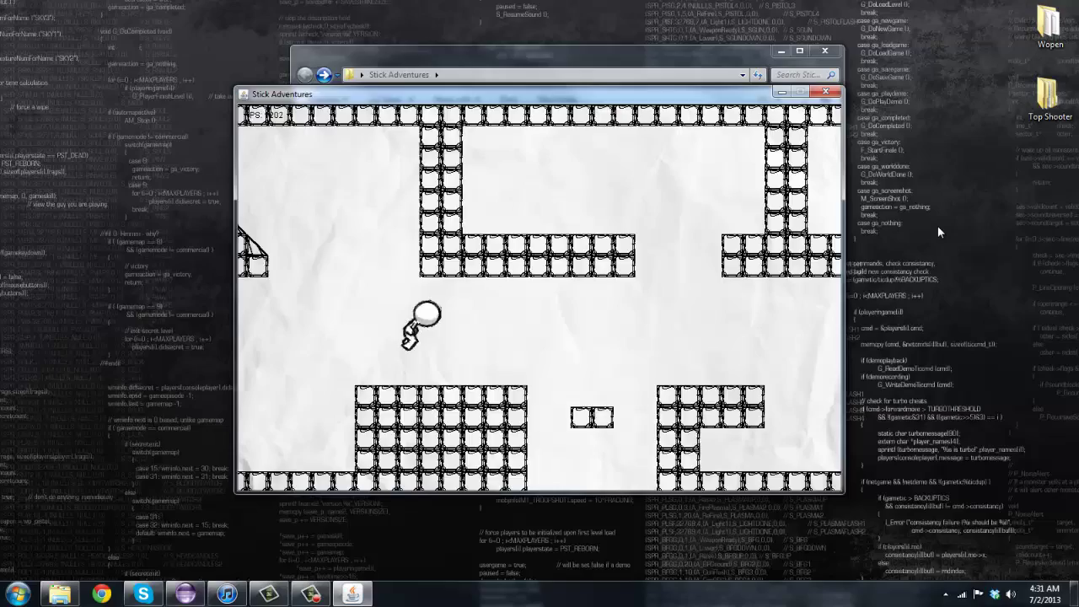
pyautogui.press('Up')
pyautogui.press('Right')
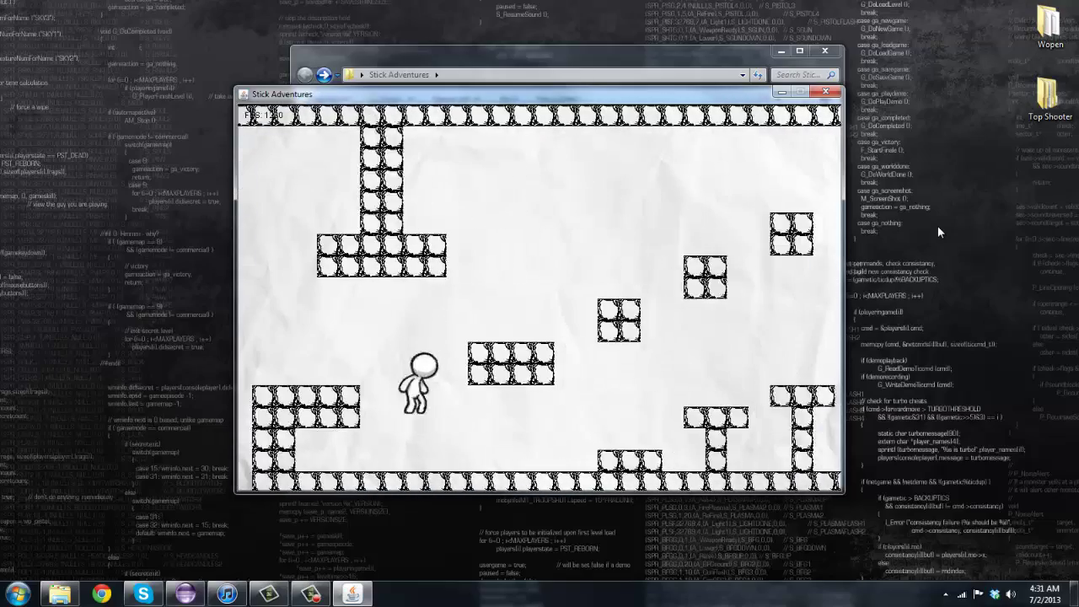
pyautogui.press('Up')
pyautogui.press('Right')
pyautogui.press('Up')
pyautogui.press('Right')
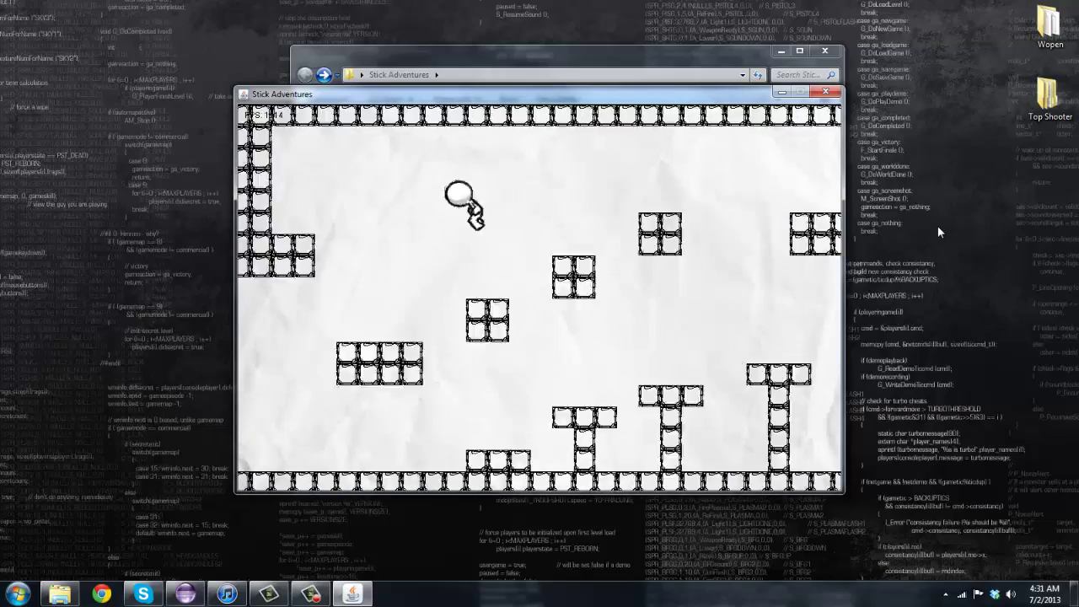
pyautogui.press('Up')
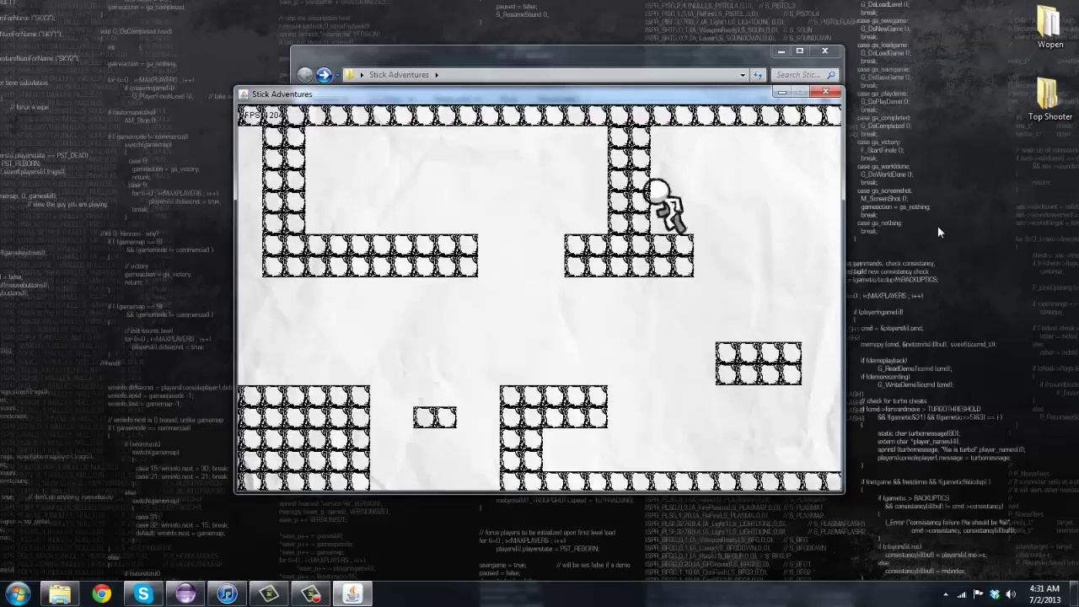
# - Cling to the block column, drop into the next room, and jump onto the T-shaped and upper platforms
pyautogui.press('Left')
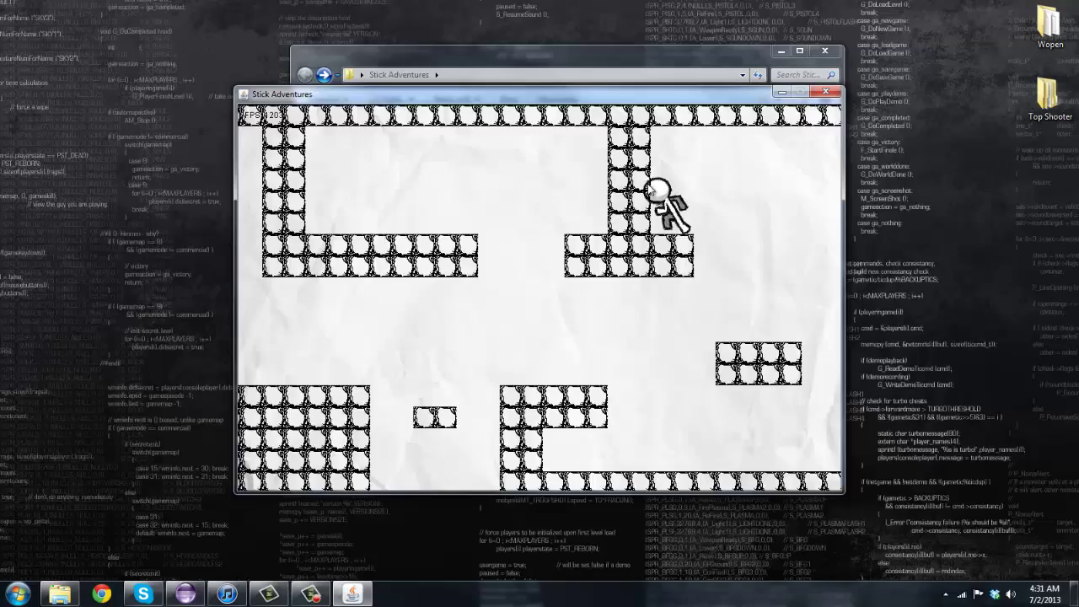
pyautogui.press('Up')
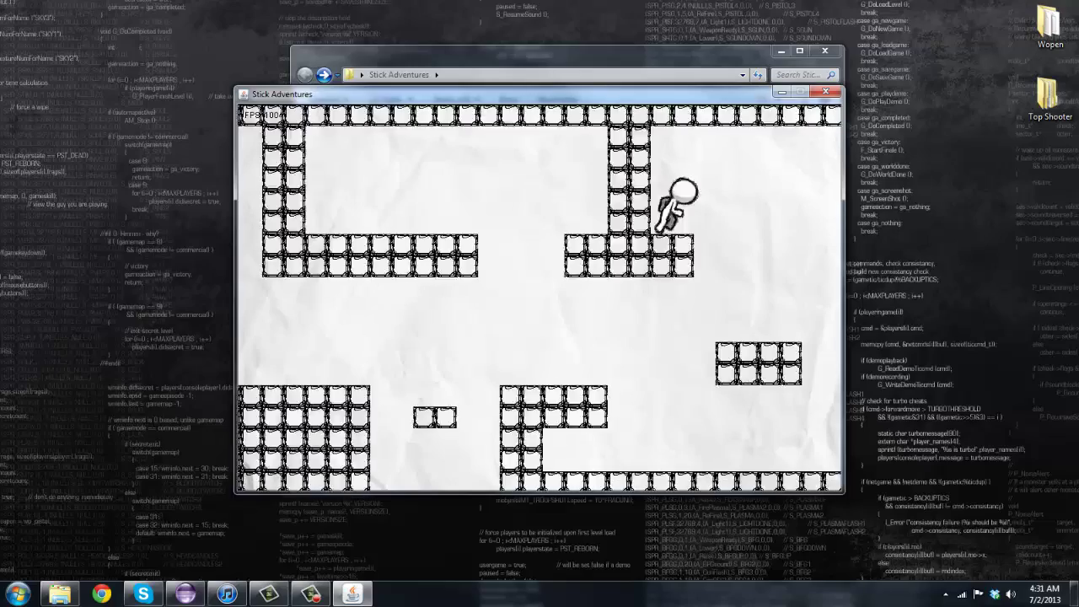
pyautogui.press('Right')
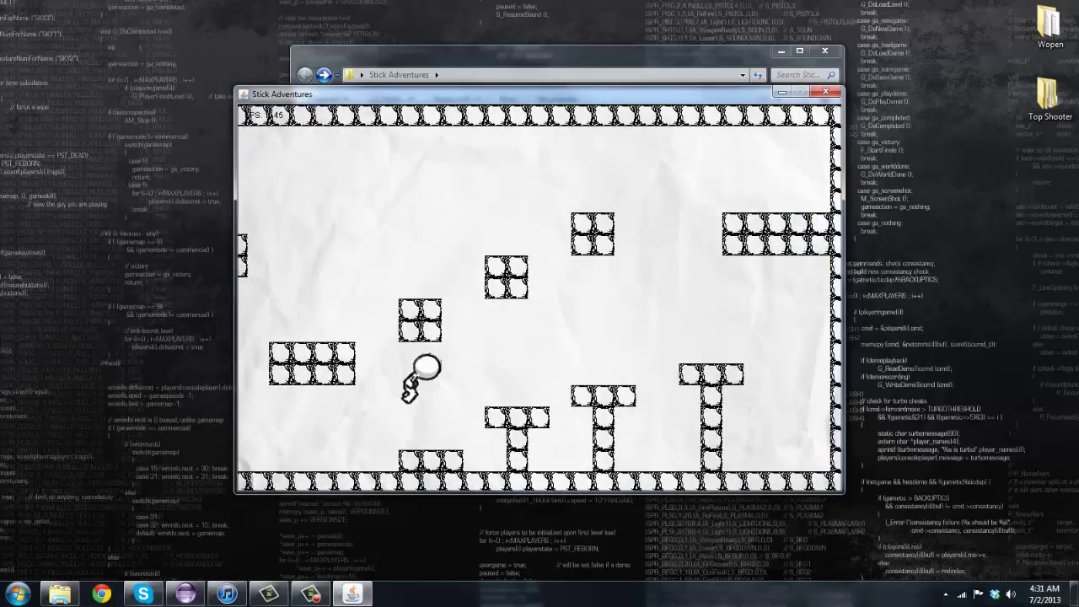
pyautogui.press('Right')
pyautogui.press('Right')
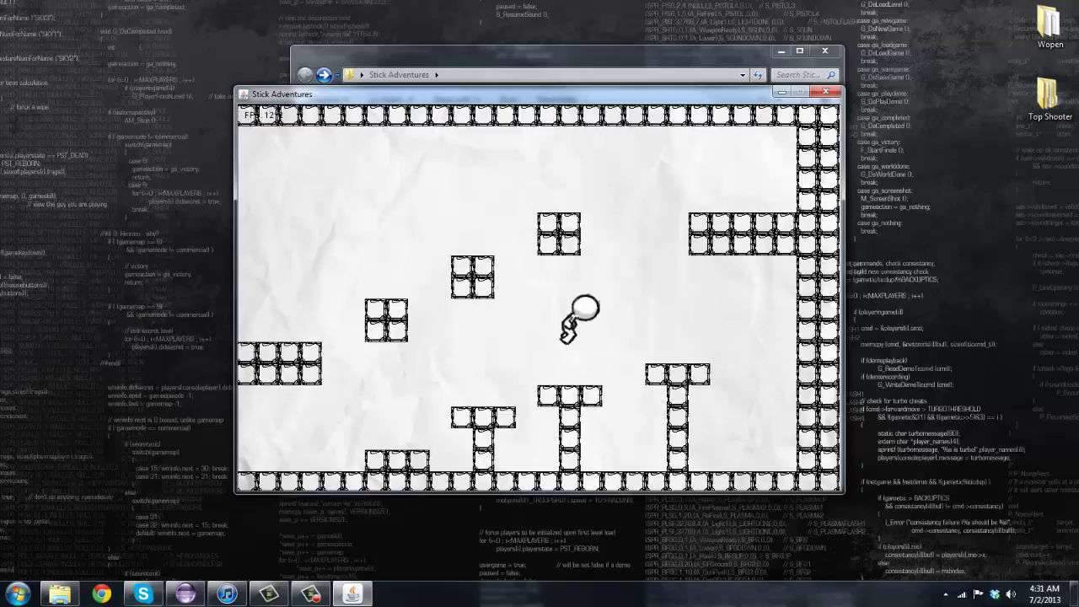
pyautogui.press('Right')
pyautogui.press('Right')
pyautogui.press('Up')
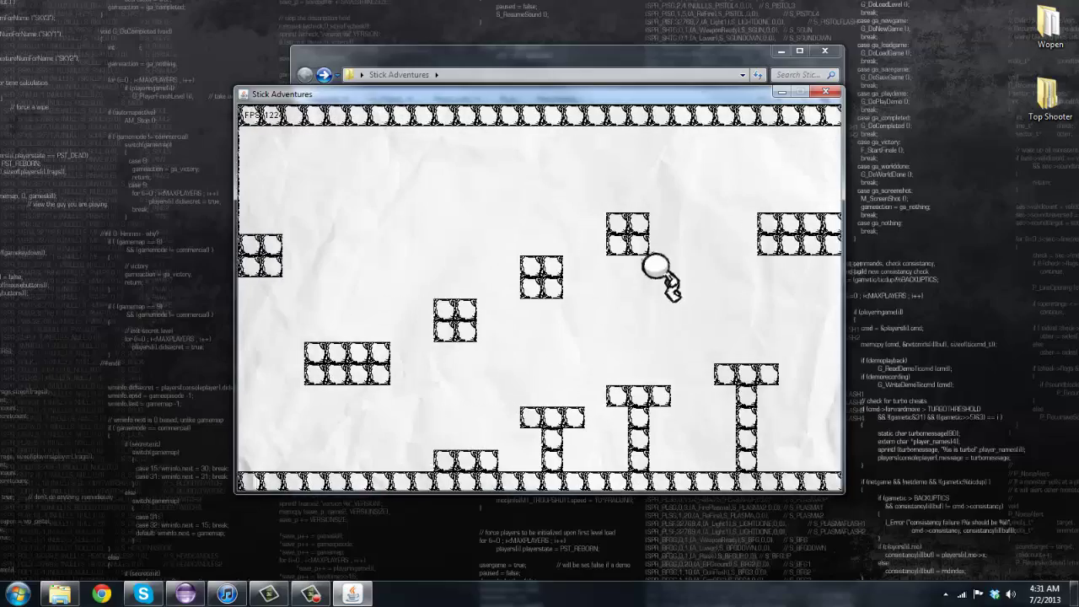
pyautogui.press('Right')
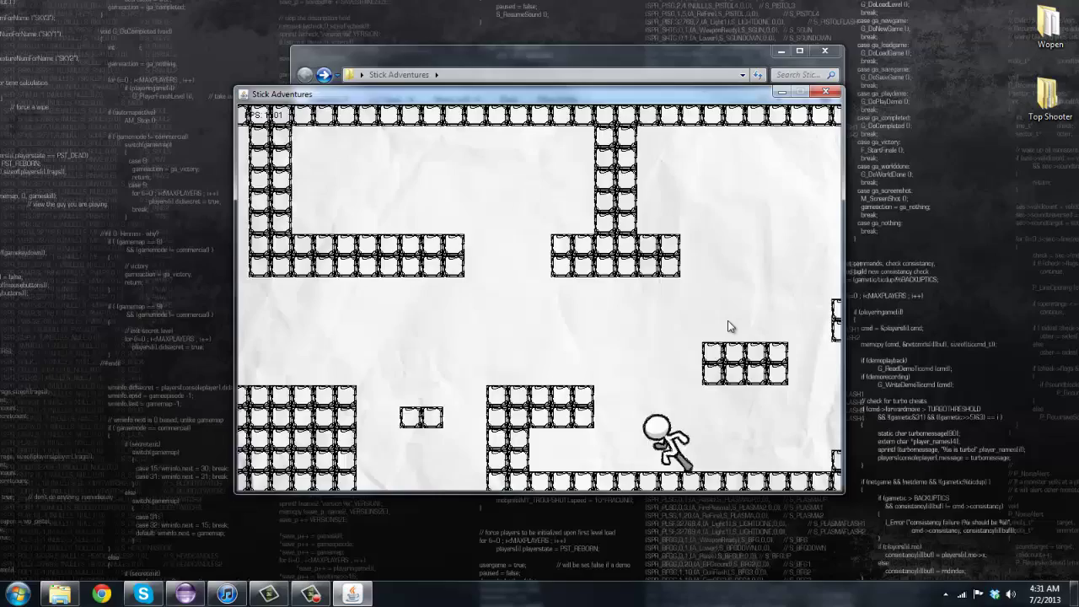
pyautogui.press('Up')
pyautogui.press('Left')
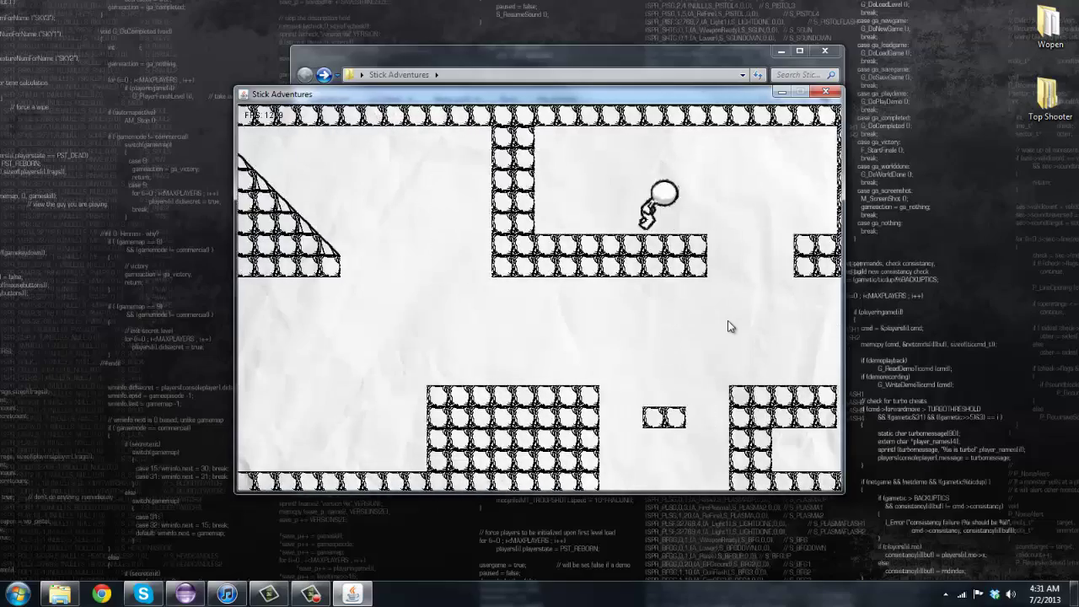
pyautogui.press('Right')
pyautogui.press('Up')
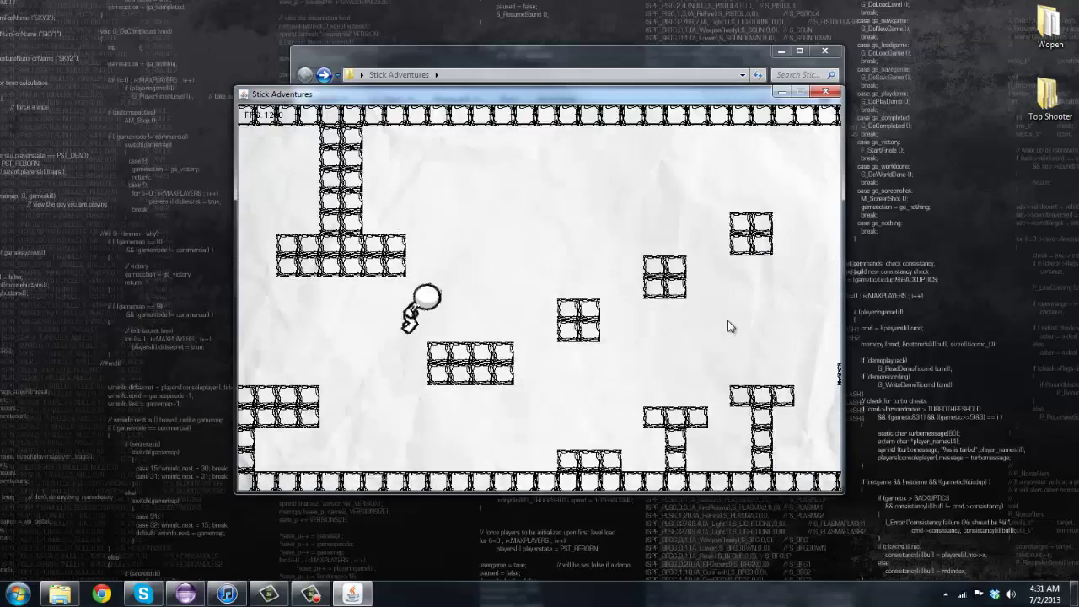
pyautogui.press('Up')
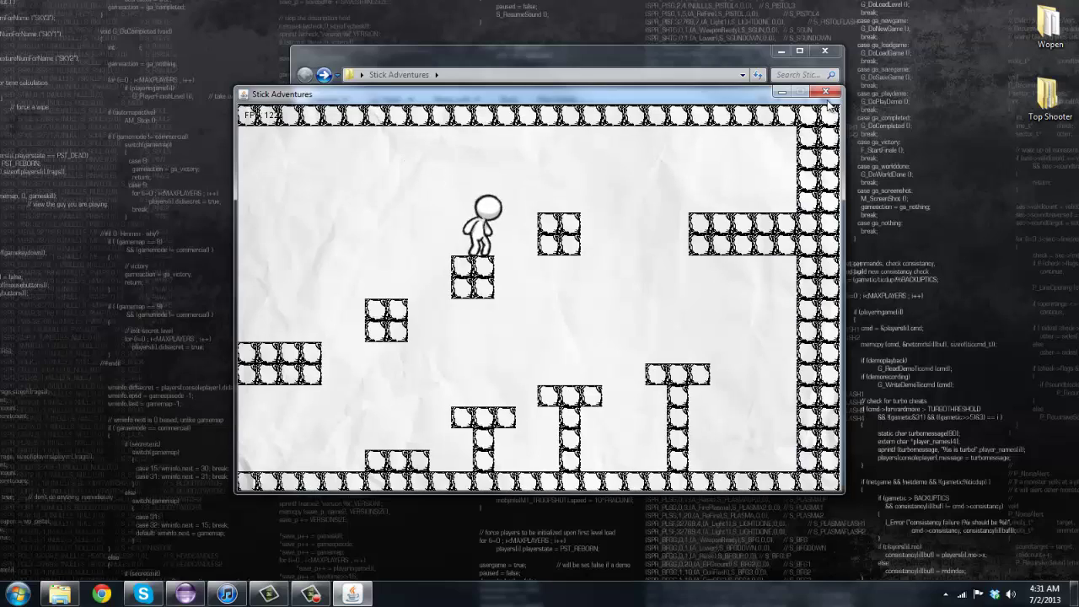
# - Close and relaunch the game, enter the Level Editor, and choose New
pyautogui.click(825, 92)
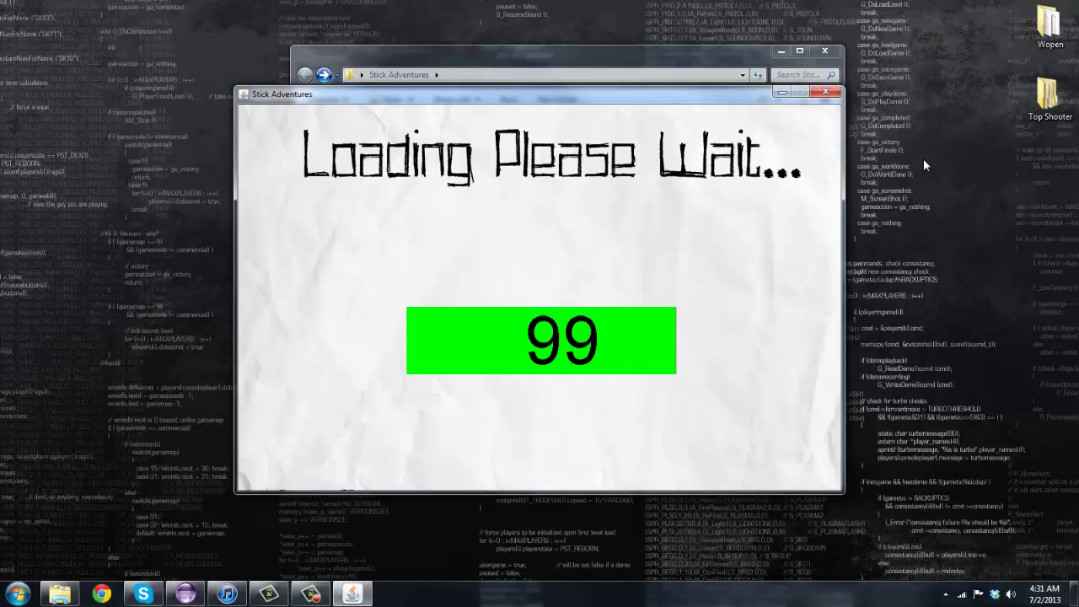
pyautogui.press('Down')
pyautogui.press('Down')
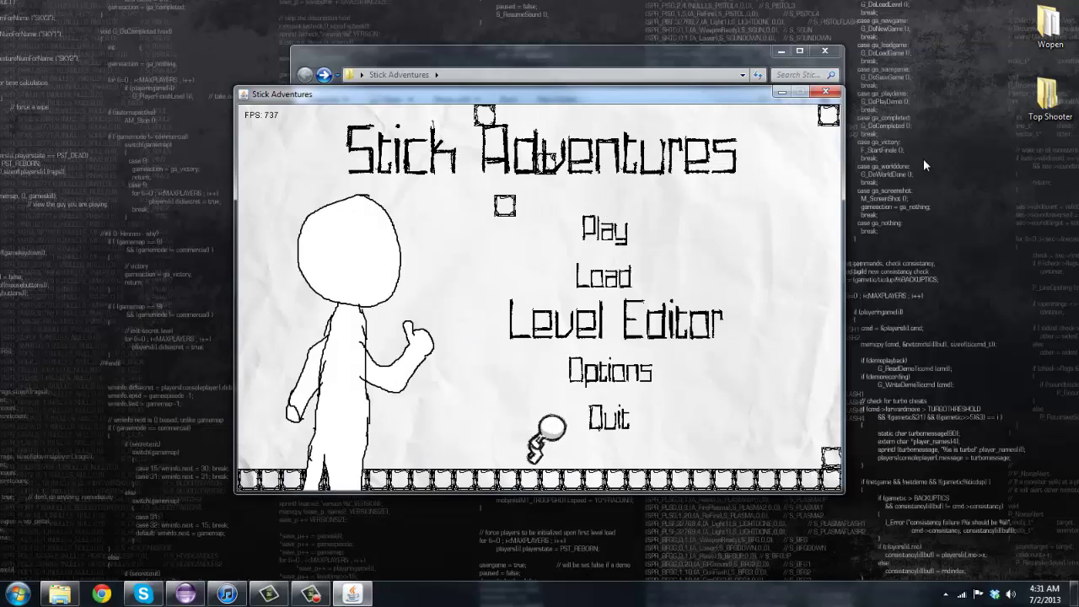
pyautogui.press('Return')
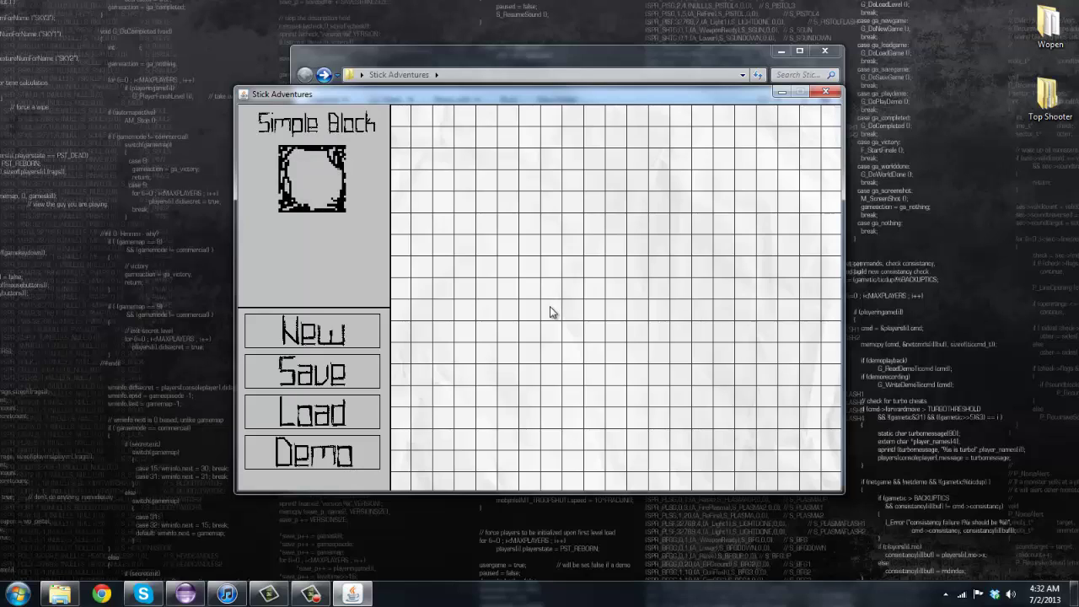
pyautogui.click(311, 335)
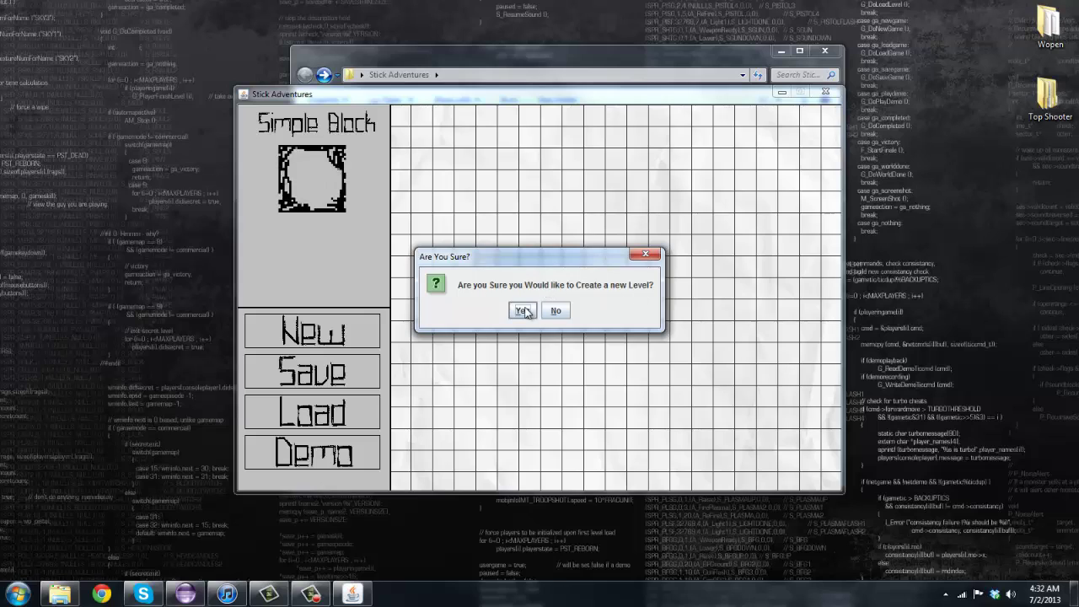
# - Confirm the new level, paint a small pyramid of ramps and simple blocks, then open the Load prompt
pyautogui.click(523, 311)
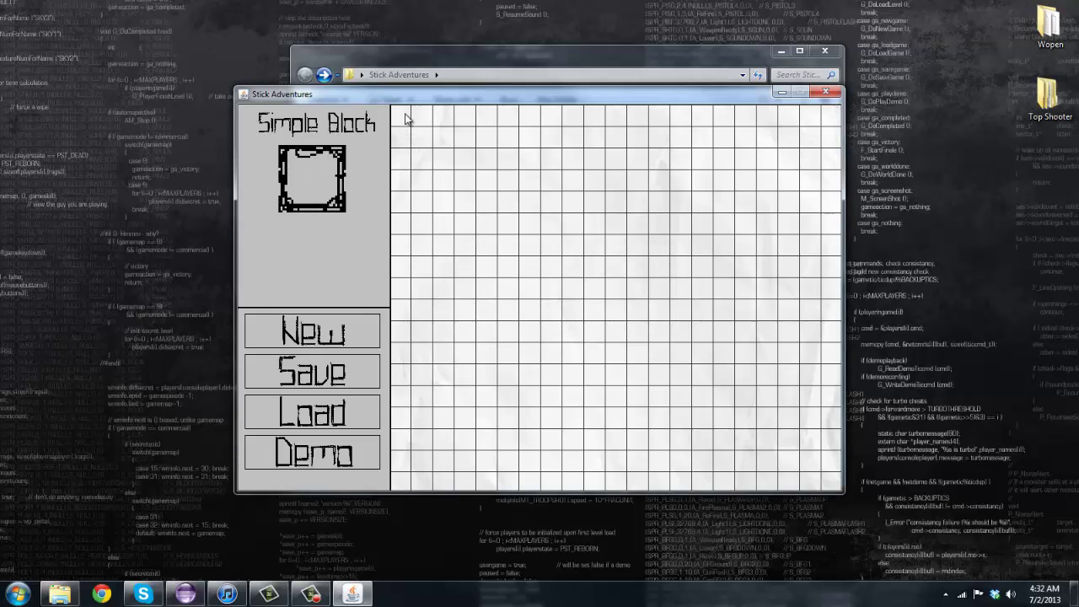
pyautogui.moveTo(404, 164); pyautogui.dragTo(407, 209)
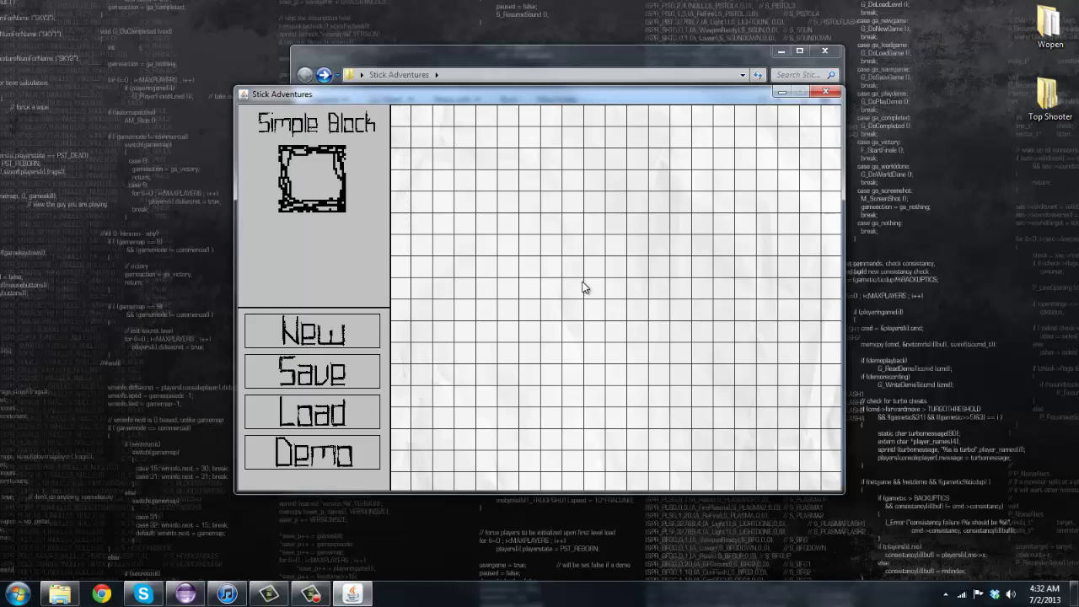
pyautogui.scroll(-3, 583, 287)
pyautogui.scroll(1, 580, 290)
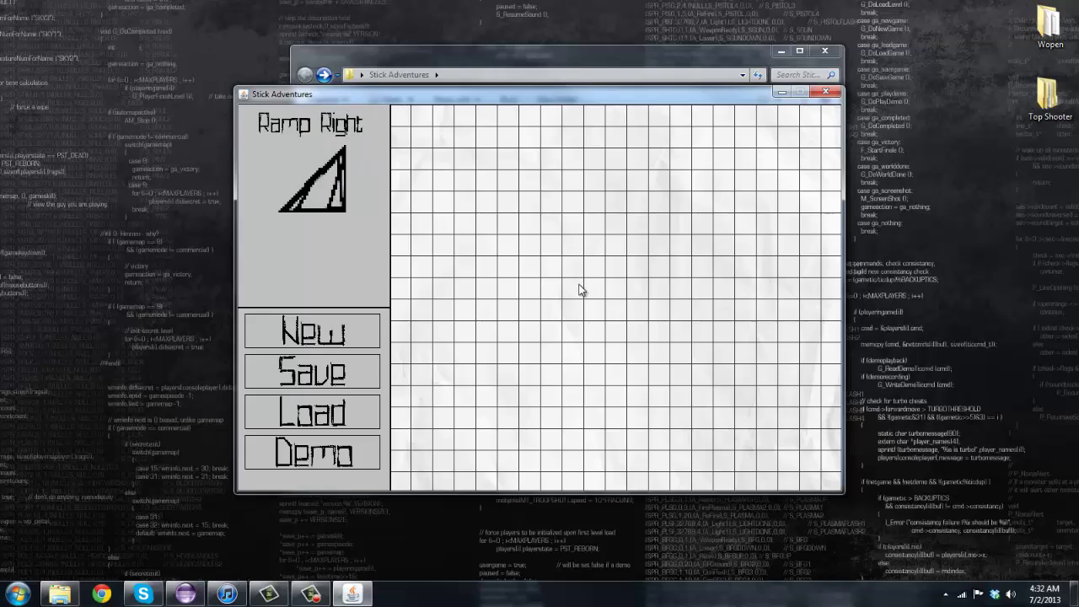
pyautogui.scroll(1, 625, 244)
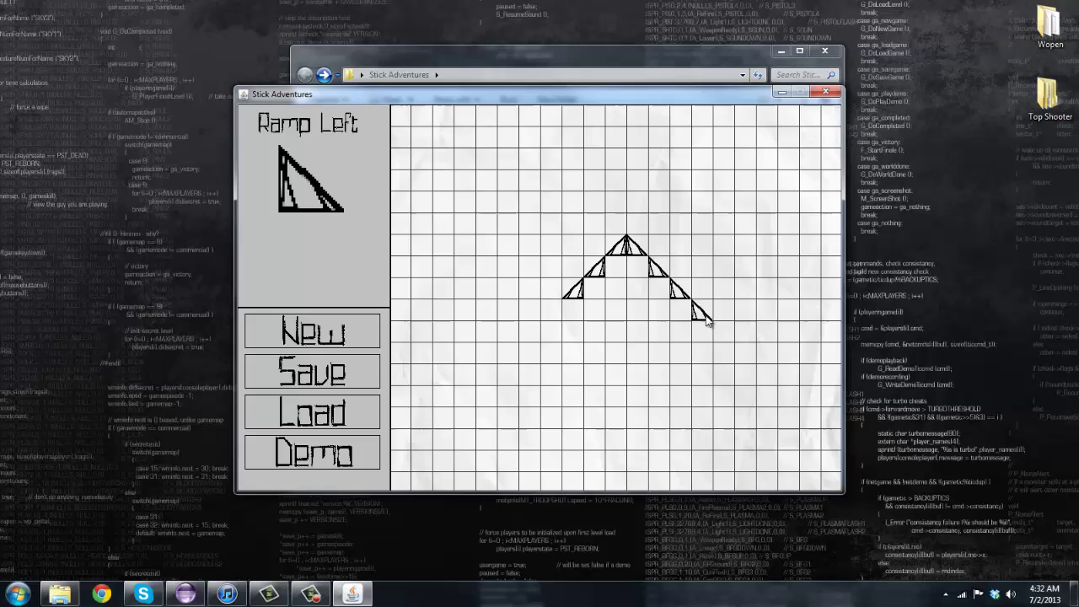
pyautogui.scroll(1, 656, 314)
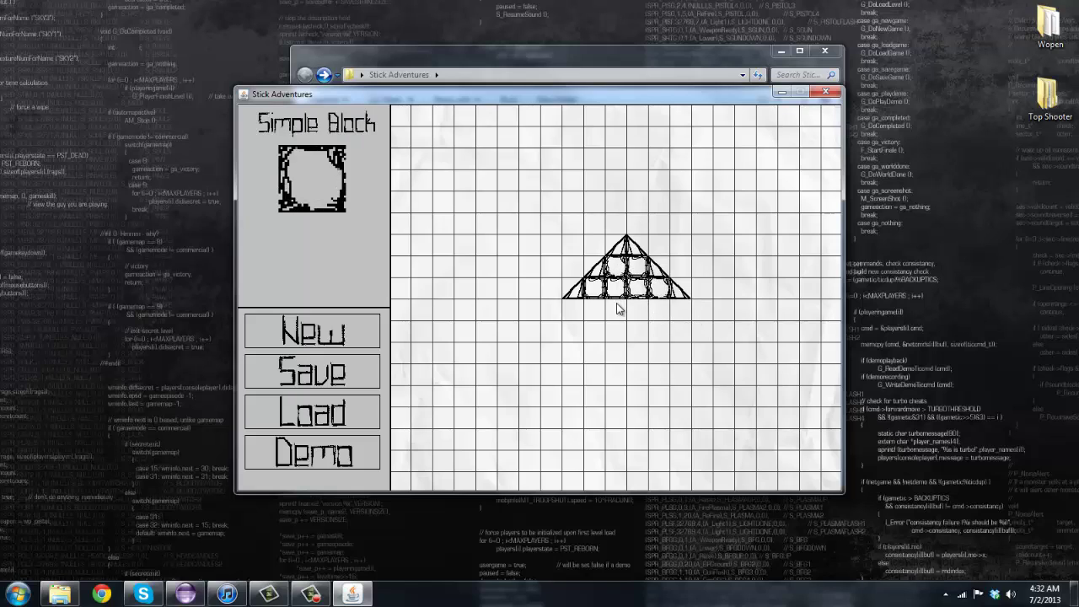
pyautogui.click(349, 420)
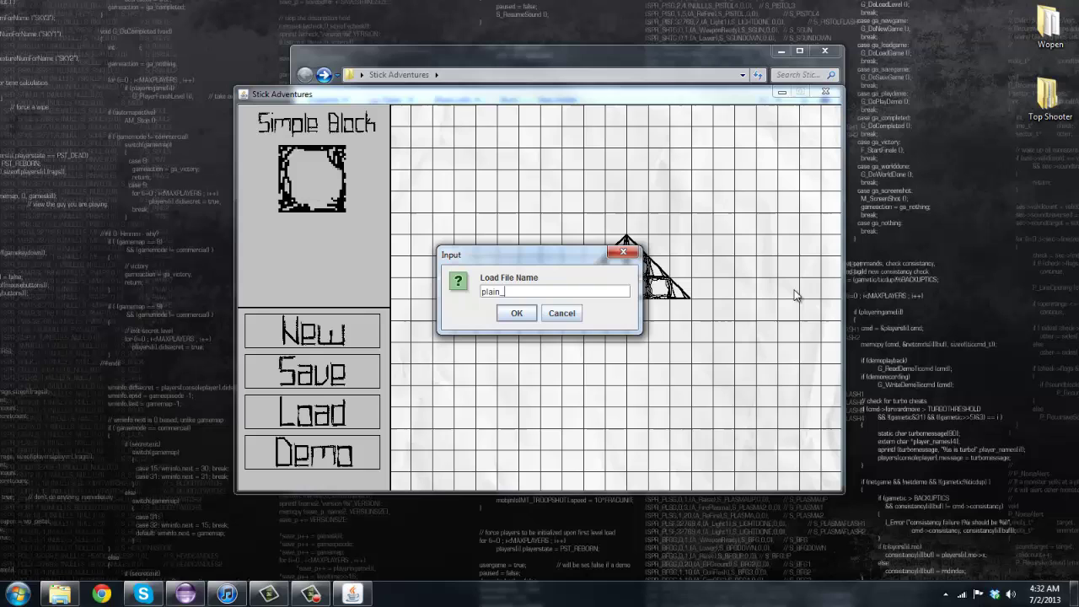
# - Load plain_level and dismiss the Successfully Loaded message
pyautogui.press('Return')
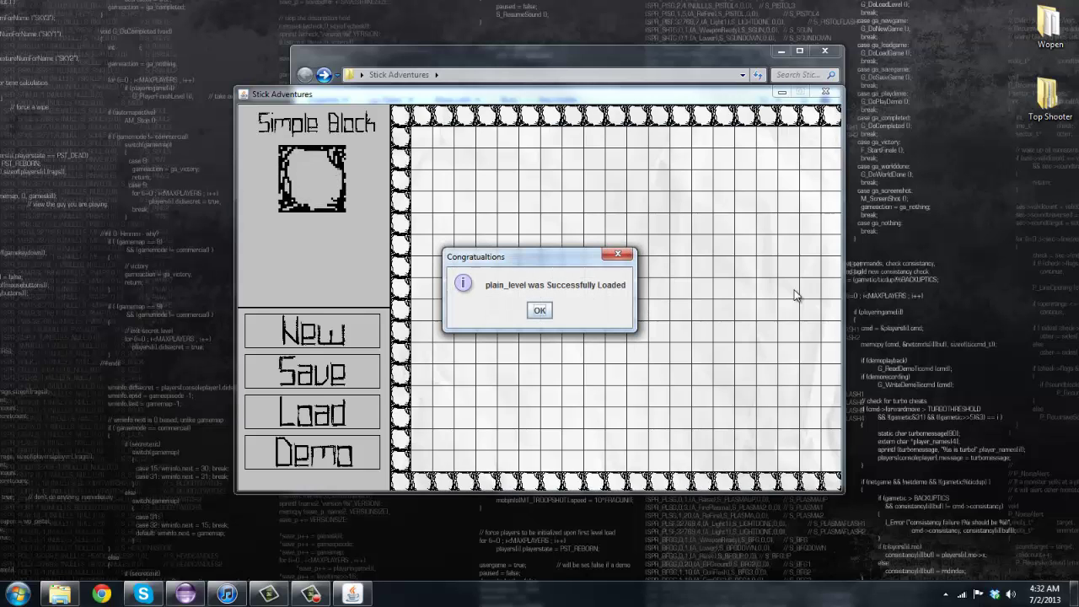
pyautogui.press('Return')
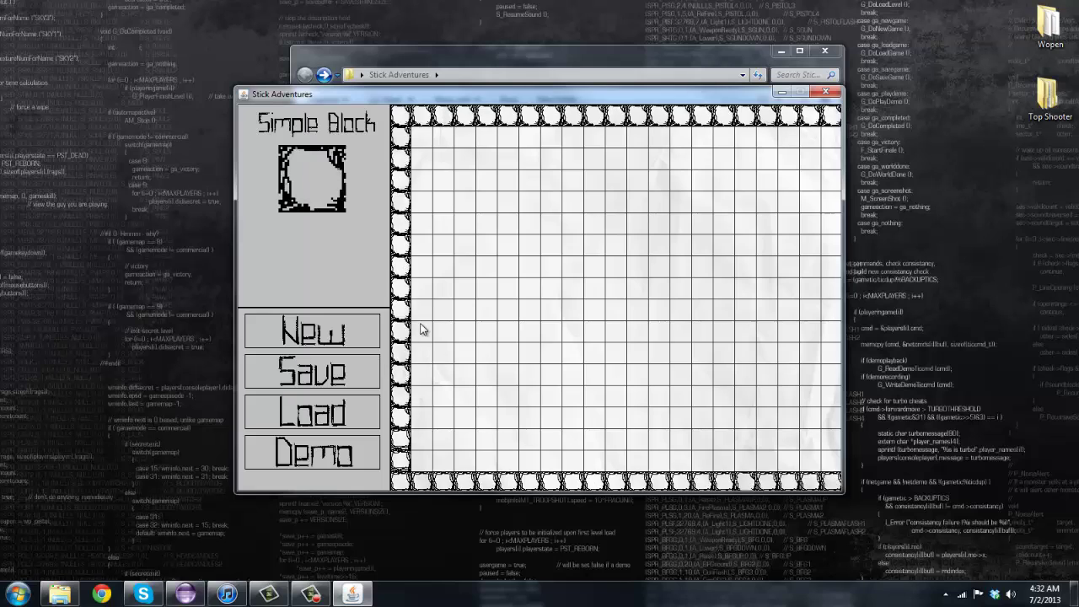
# - Paint a Simple Block arch, add two Ramp Right tiles up its slope, and fill blocks beneath them
pyautogui.moveTo(638, 419)
pyautogui.mouseDown()
pyautogui.moveTo(638, 368)
pyautogui.moveTo(754, 376)
pyautogui.moveTo(767, 417)
pyautogui.mouseUp()
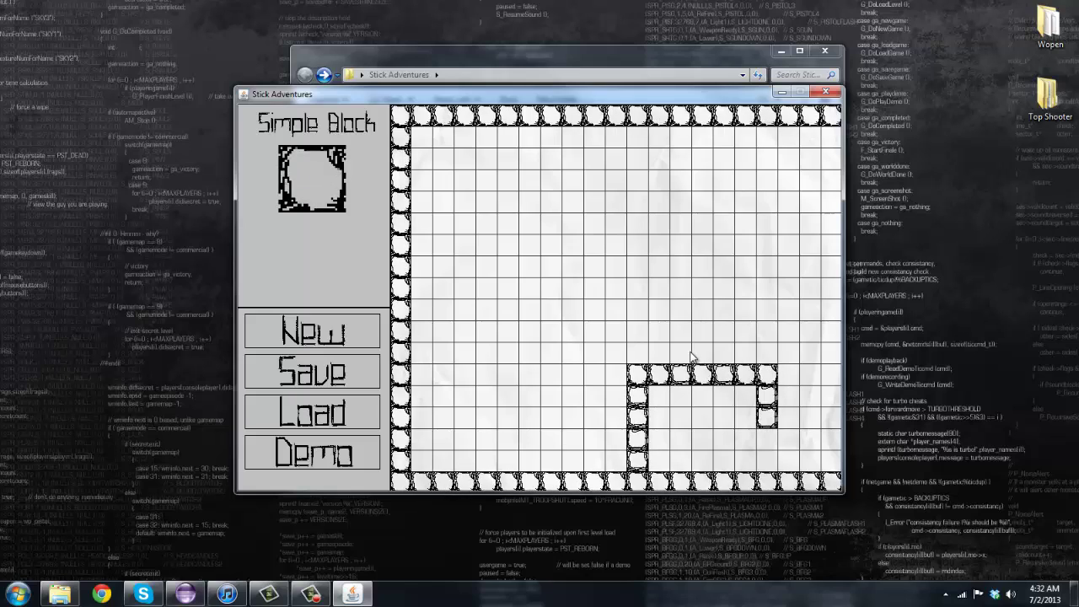
pyautogui.scroll(-2, 694, 362)
pyautogui.click(638, 354)
pyautogui.click(662, 333)
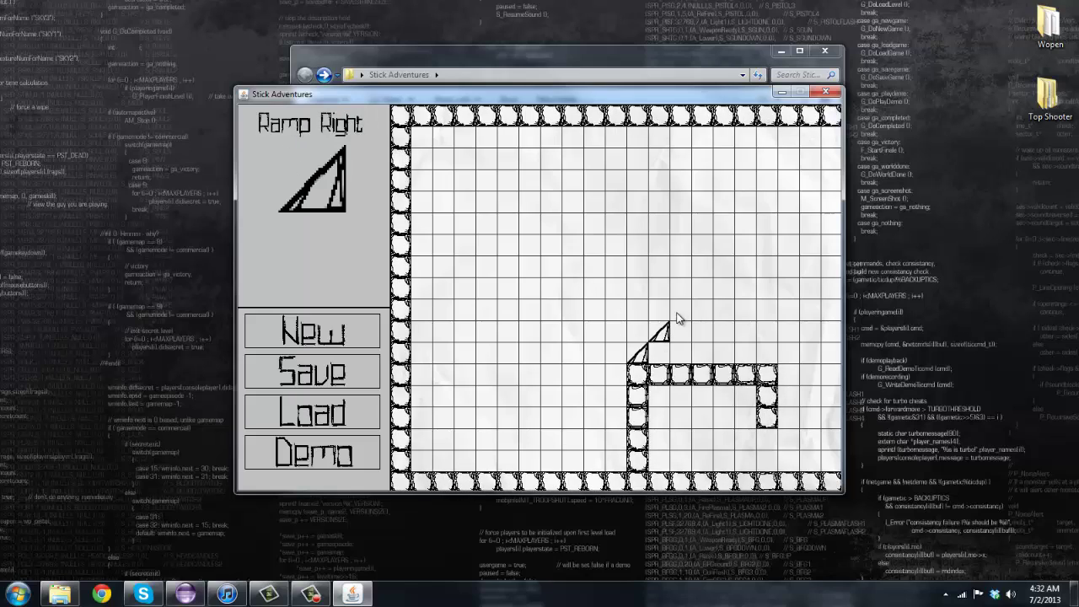
pyautogui.scroll(2, 730, 278)
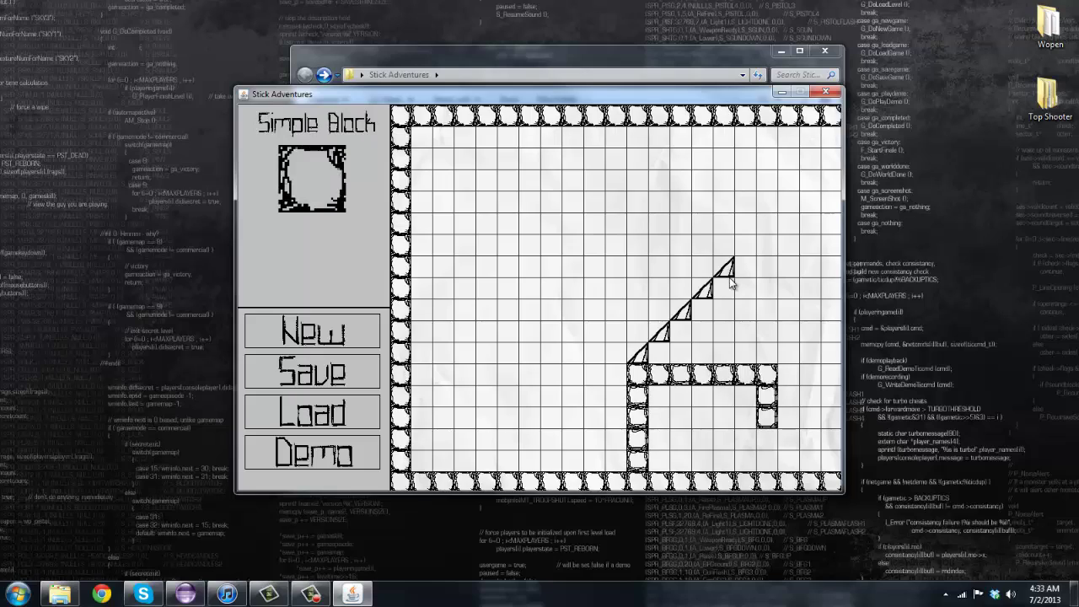
pyautogui.moveTo(727, 347)
pyautogui.mouseDown()
pyautogui.moveTo(699, 354)
pyautogui.moveTo(681, 336)
pyautogui.mouseUp()
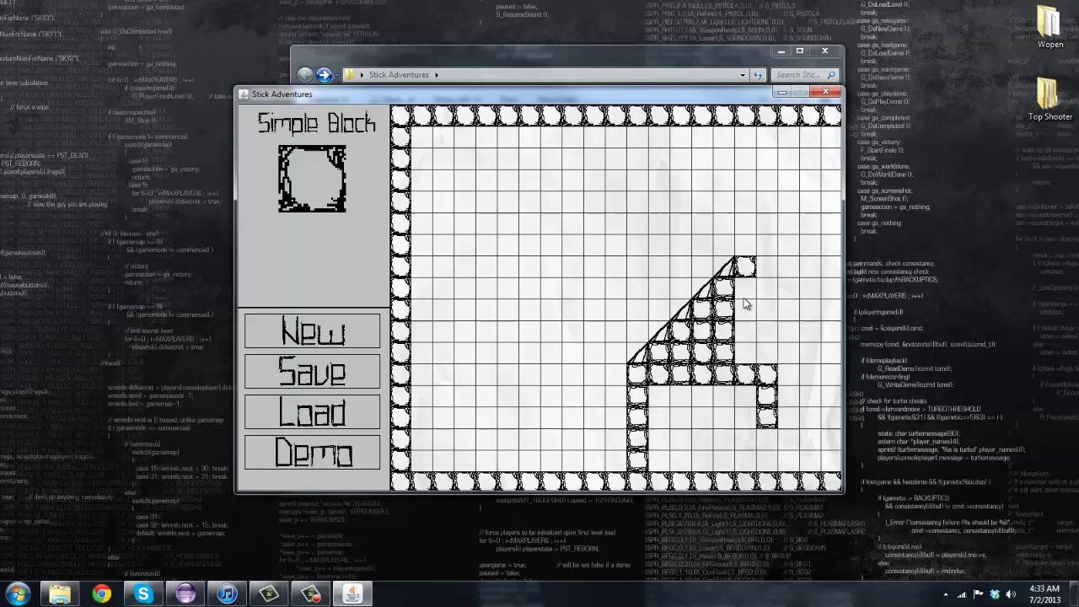
pyautogui.moveTo(745, 304)
pyautogui.mouseDown()
pyautogui.moveTo(743, 358)
pyautogui.moveTo(770, 321)
pyautogui.mouseUp()
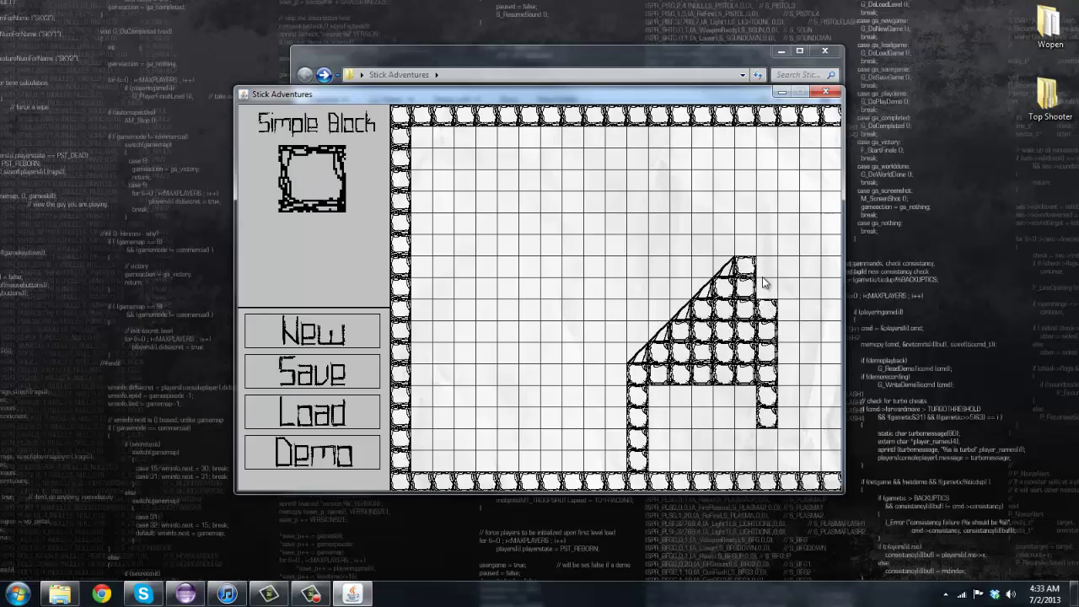
pyautogui.moveTo(763, 283); pyautogui.dragTo(772, 310)
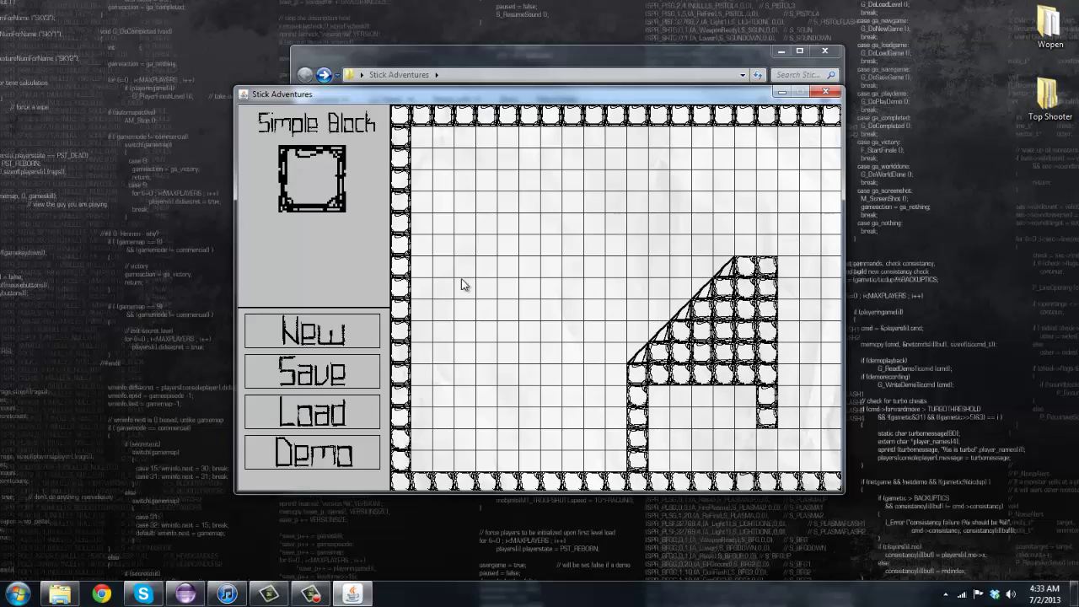
pyautogui.click(356, 379)
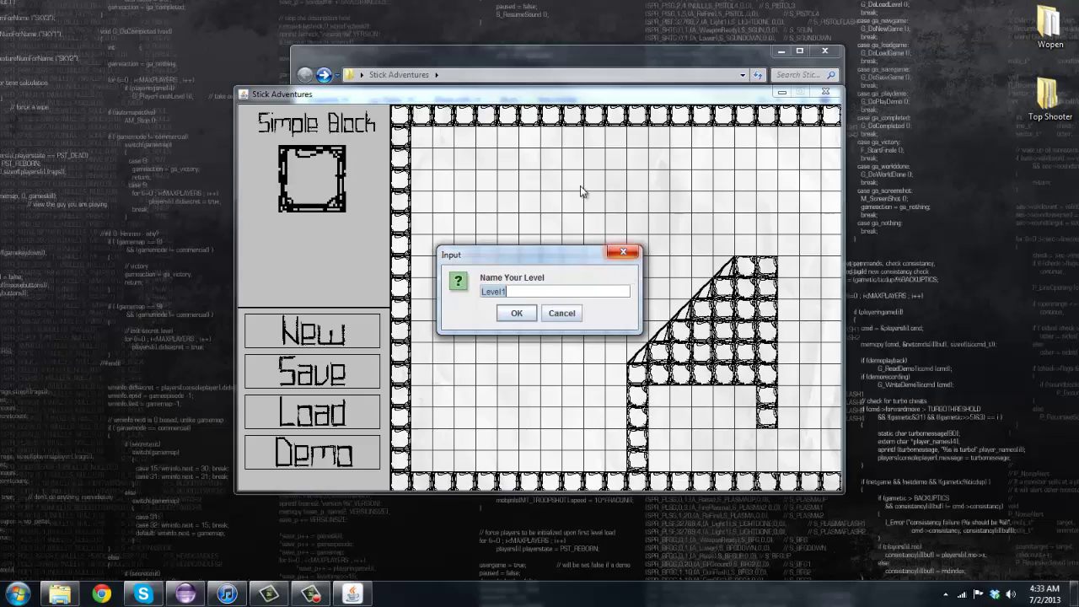
# - Save the level as myLevel and dismiss the saved confirmation
pyautogui.write('myLe')
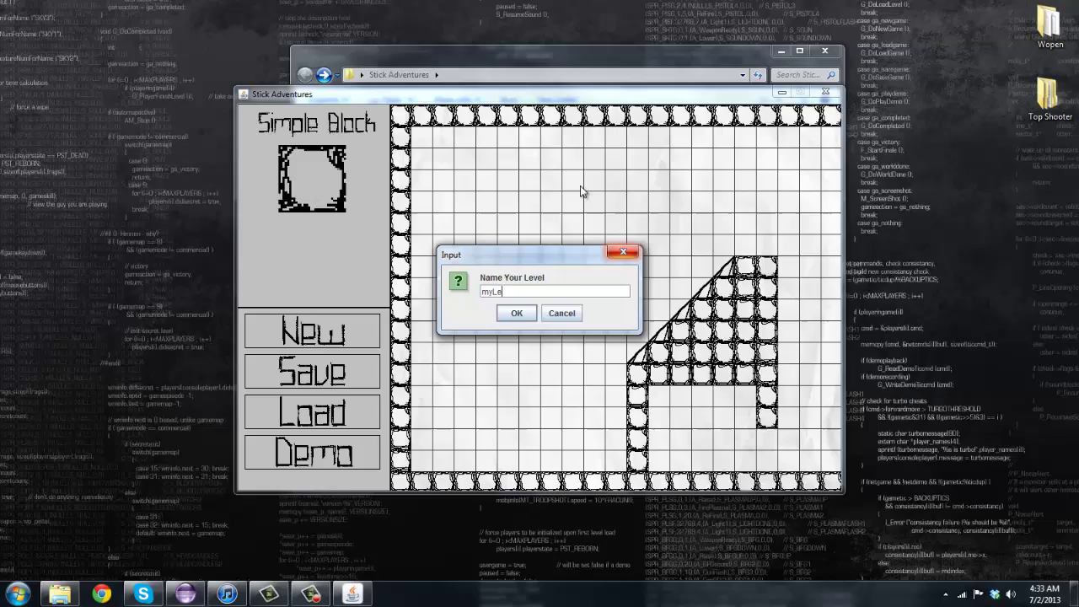
pyautogui.write('vel')
pyautogui.press('Return')
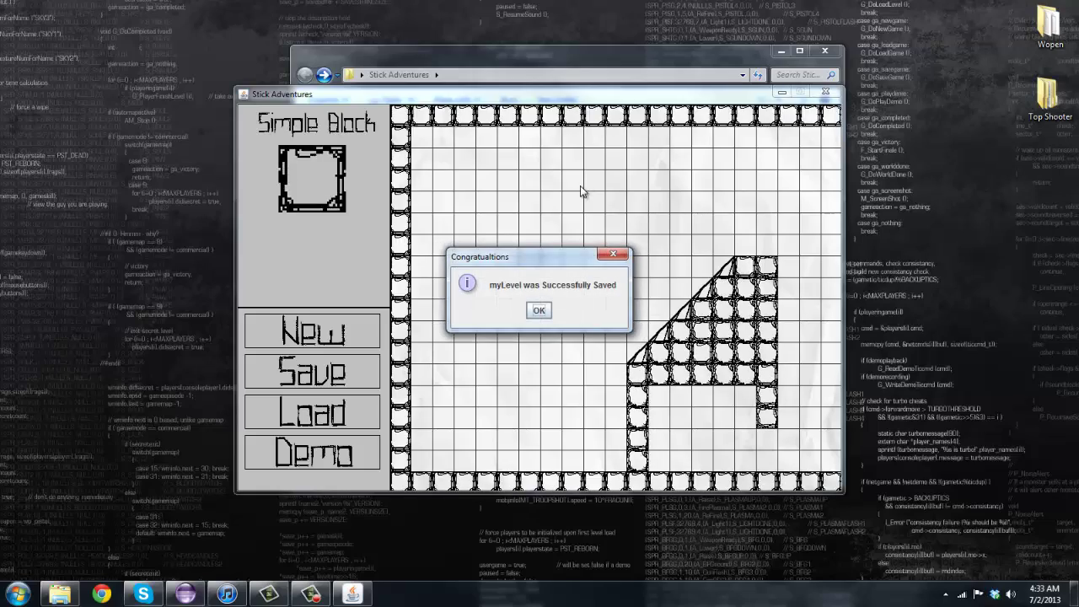
pyautogui.press('Return')
# - Clear to a new blank level, then reload myLevel to verify it
pyautogui.click(311, 331)
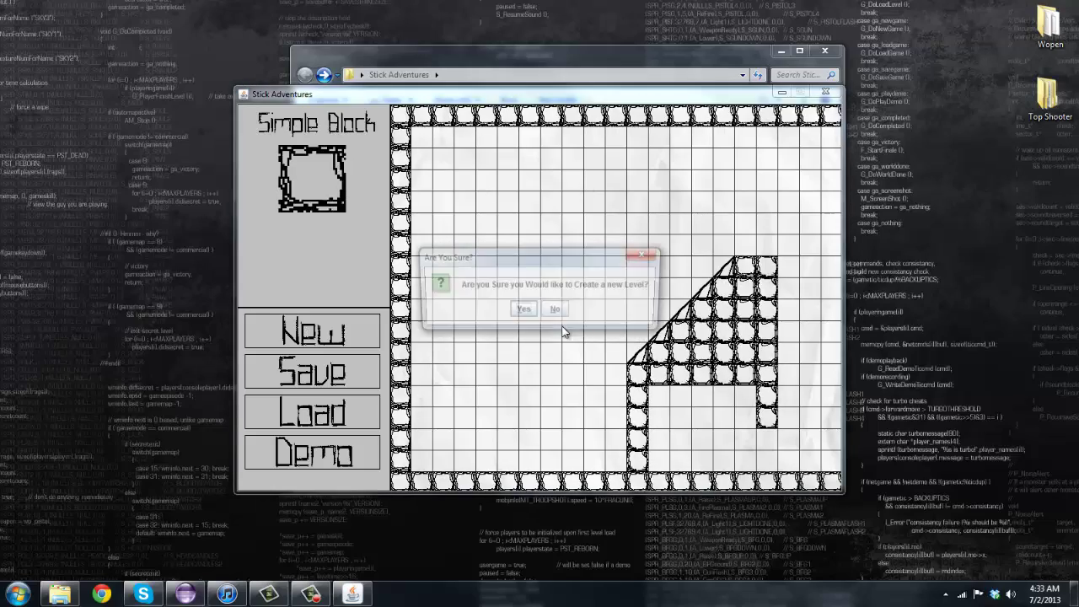
pyautogui.click(522, 310)
pyautogui.click(311, 412)
pyautogui.write('m')
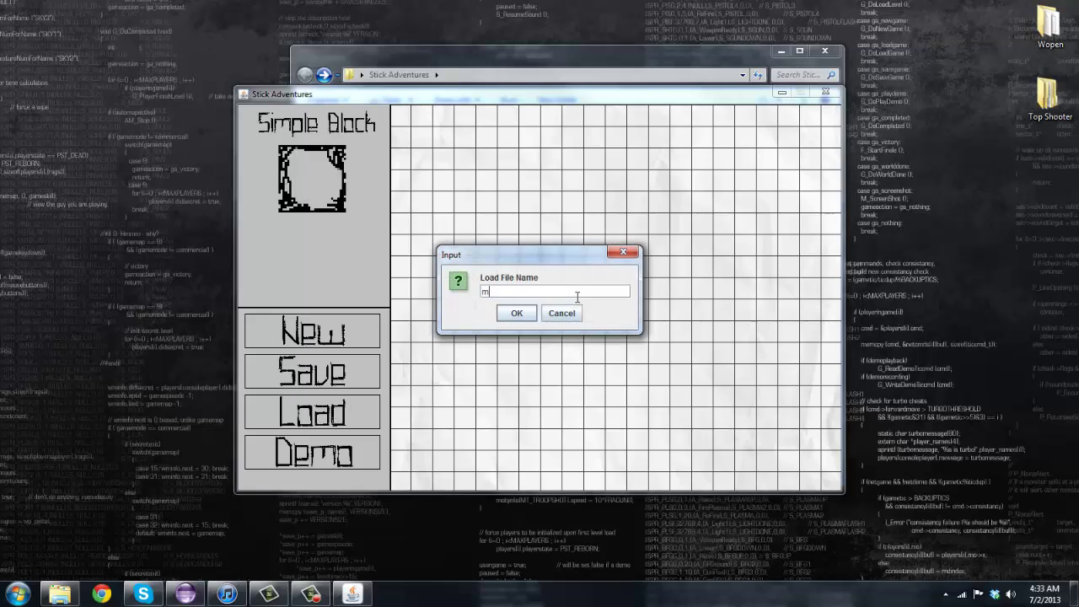
pyautogui.write('yLevel')
pyautogui.press('Return')
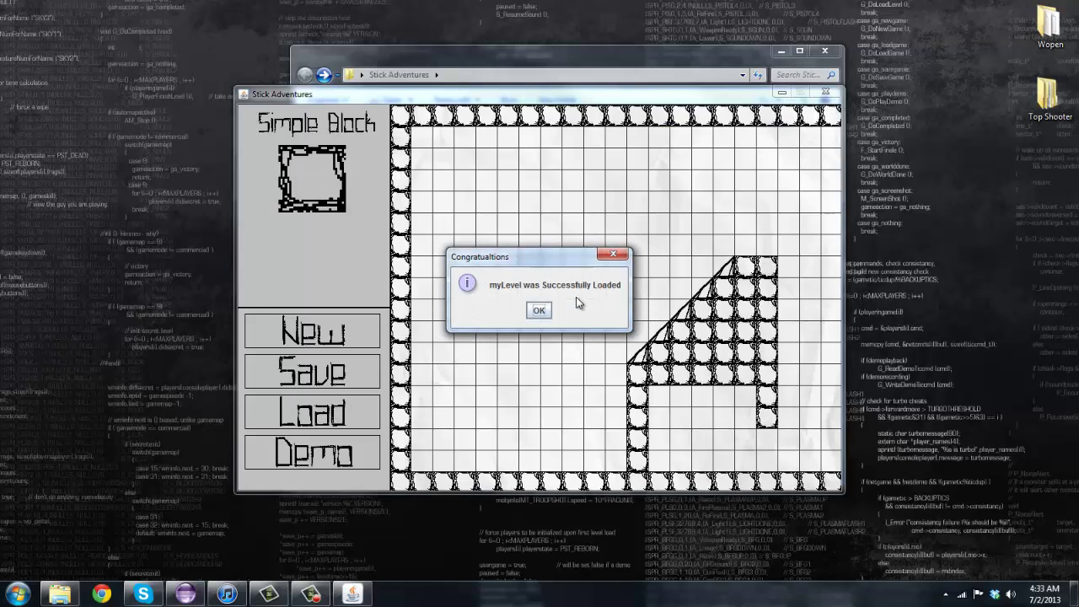
pyautogui.click(538, 310)
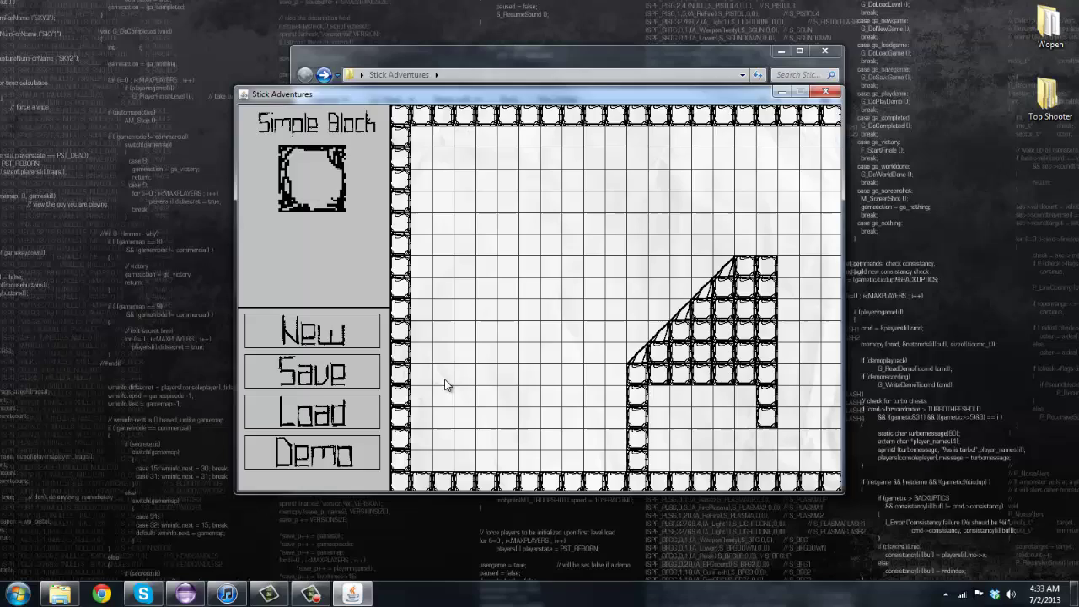
# - Save the level again as test_level, then quit the editor to the main menu
pyautogui.hotkey('ctrl', 's')
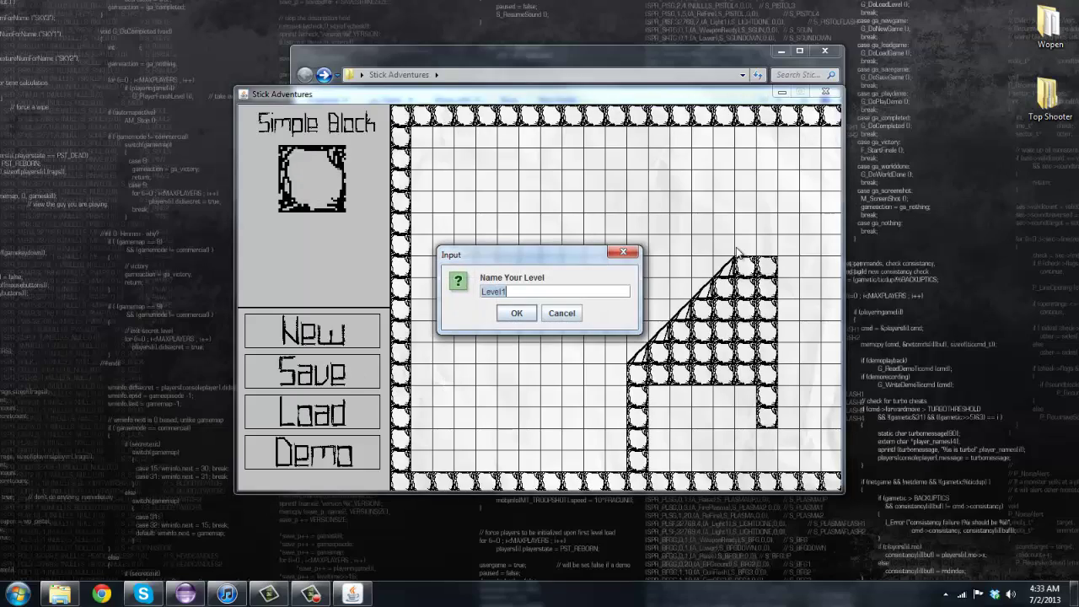
pyautogui.write('test_level')
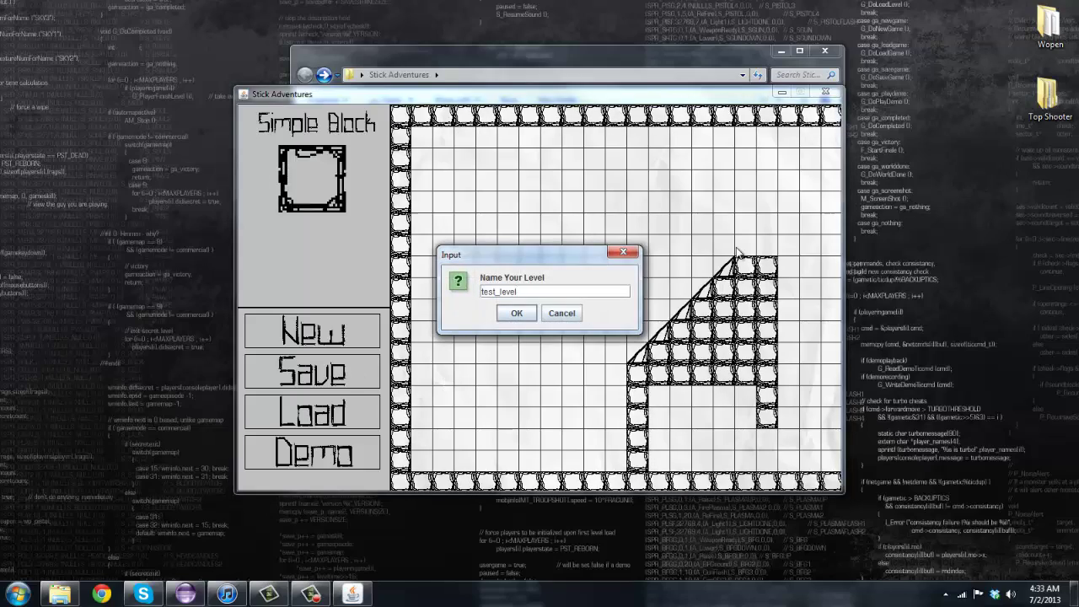
pyautogui.press('Return')
pyautogui.press('Return')
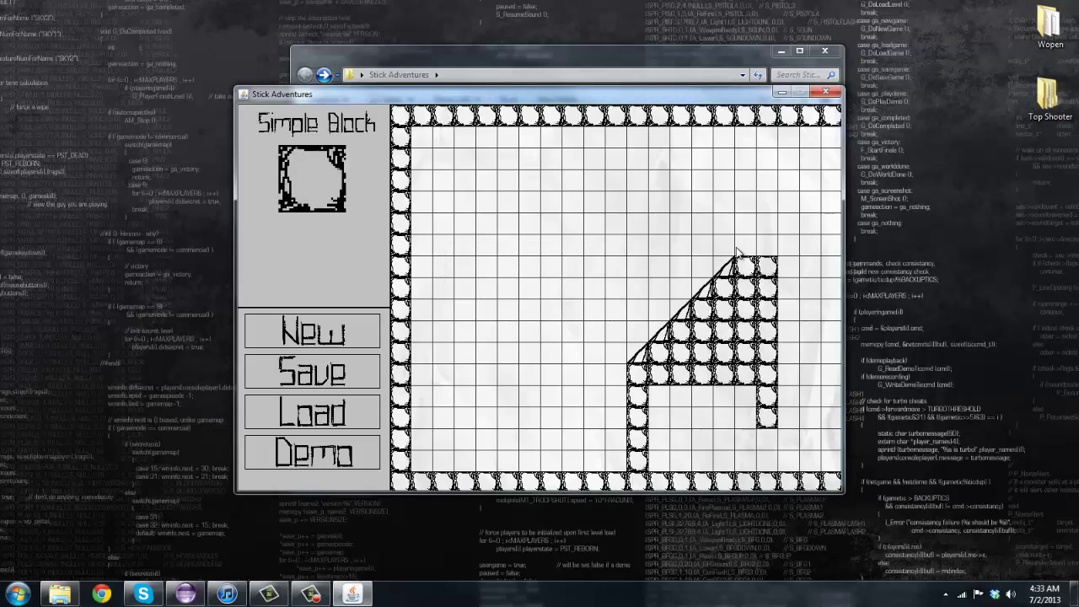
pyautogui.press('Escape')
pyautogui.click(522, 310)
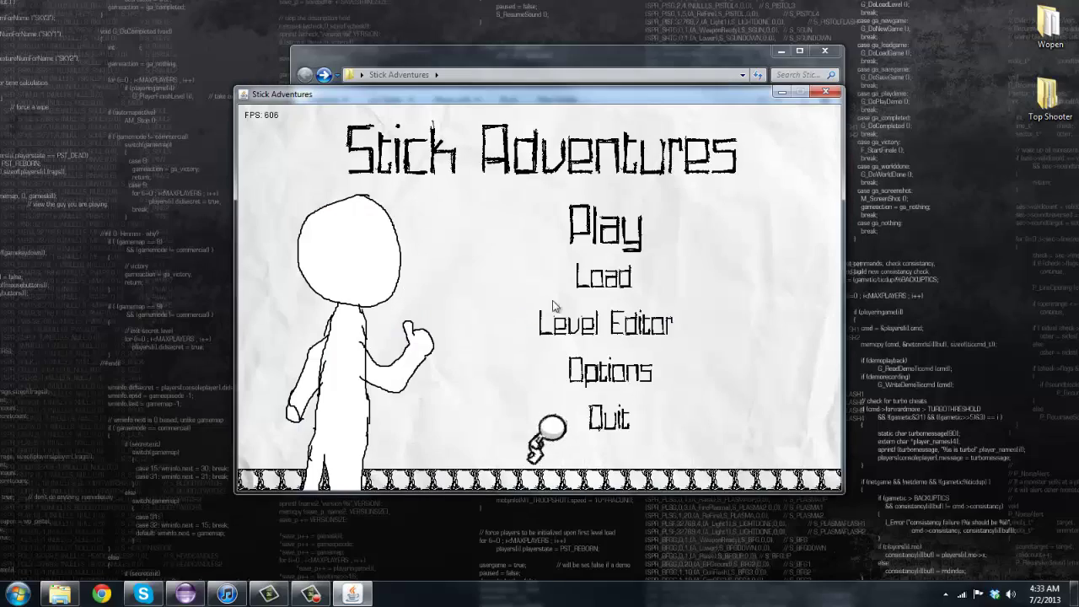
# - Play the saved level, rolling the stick figure under the block arch, then bring the game folder forward
pyautogui.press('Up')
pyautogui.press('Return')
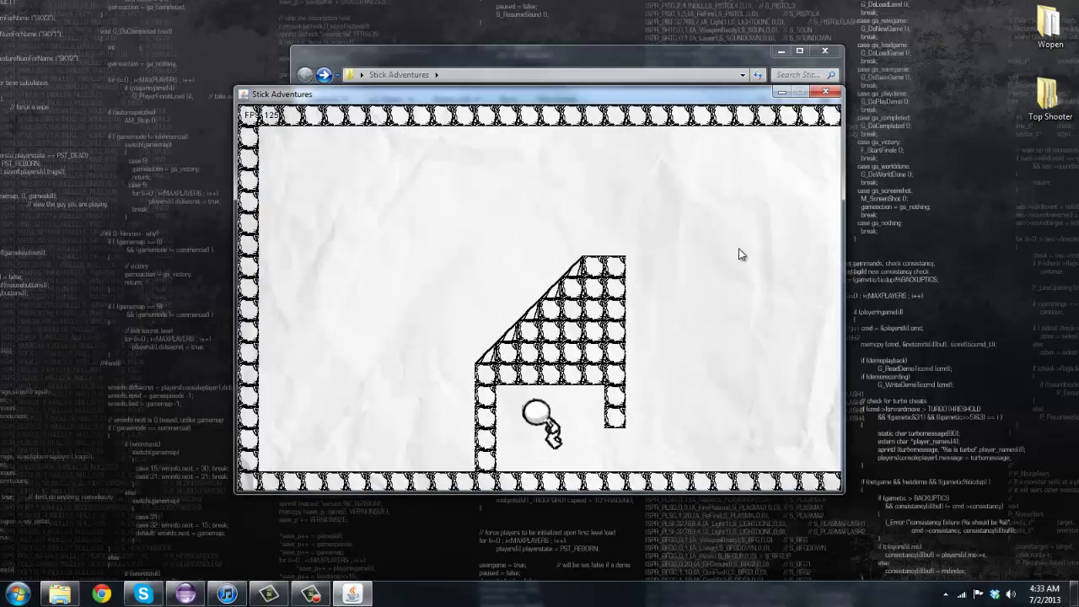
pyautogui.press('Left')
pyautogui.press('Right')
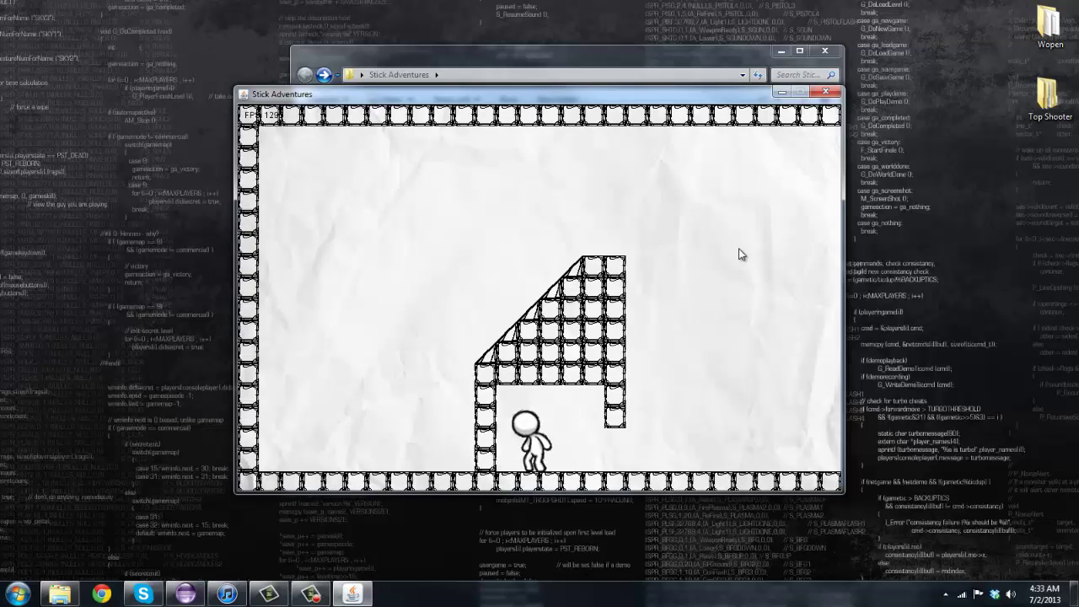
pyautogui.moveTo(715, 60); pyautogui.dragTo(848, 39)
# - Place the game and folder windows side by side and open myLevel.lvl in Notepad++
pyautogui.click(661, 218)
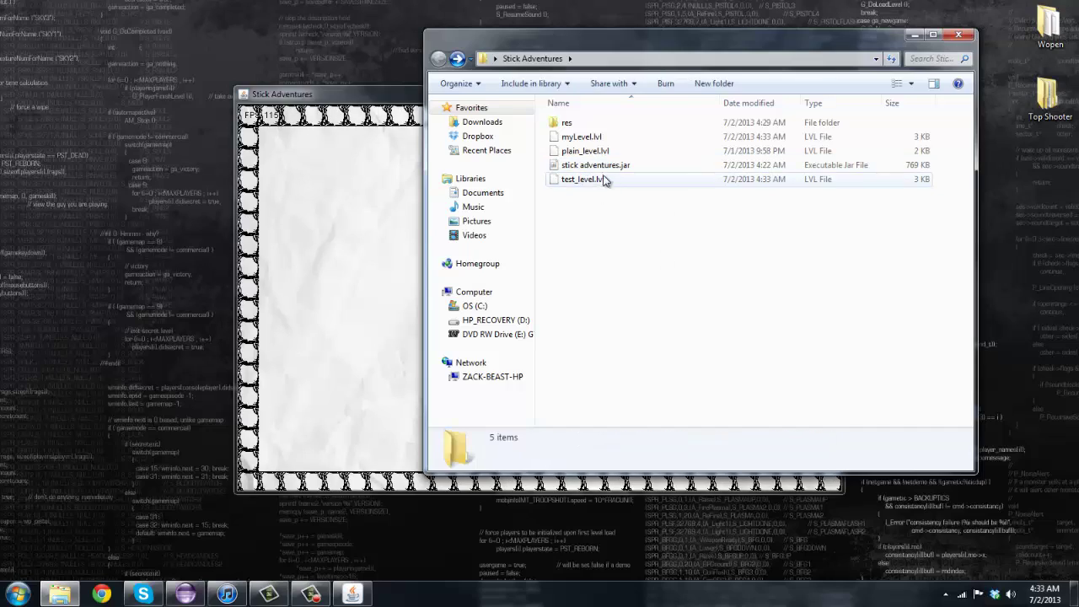
pyautogui.click(599, 138)
pyautogui.rightClick(563, 140)
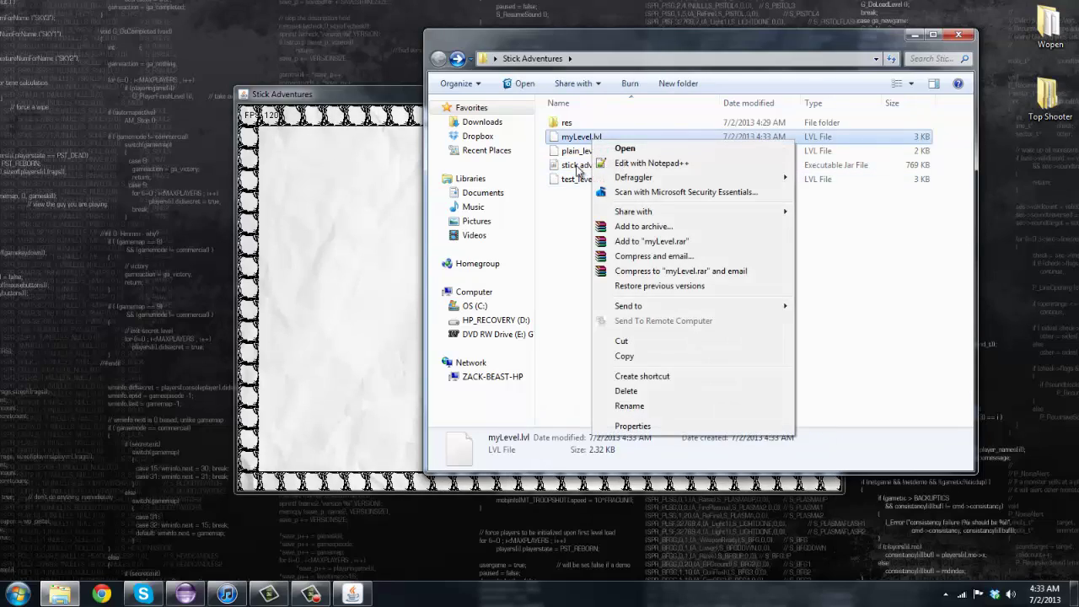
pyautogui.click(564, 240)
pyautogui.moveTo(399, 100); pyautogui.dragTo(239, 106)
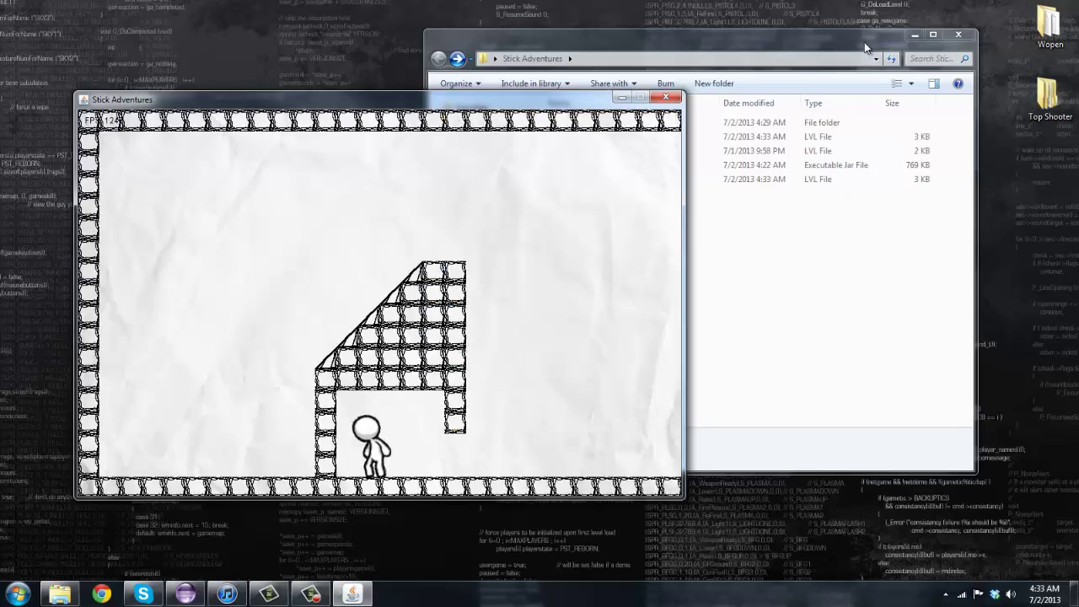
pyautogui.moveTo(863, 43); pyautogui.dragTo(898, 56)
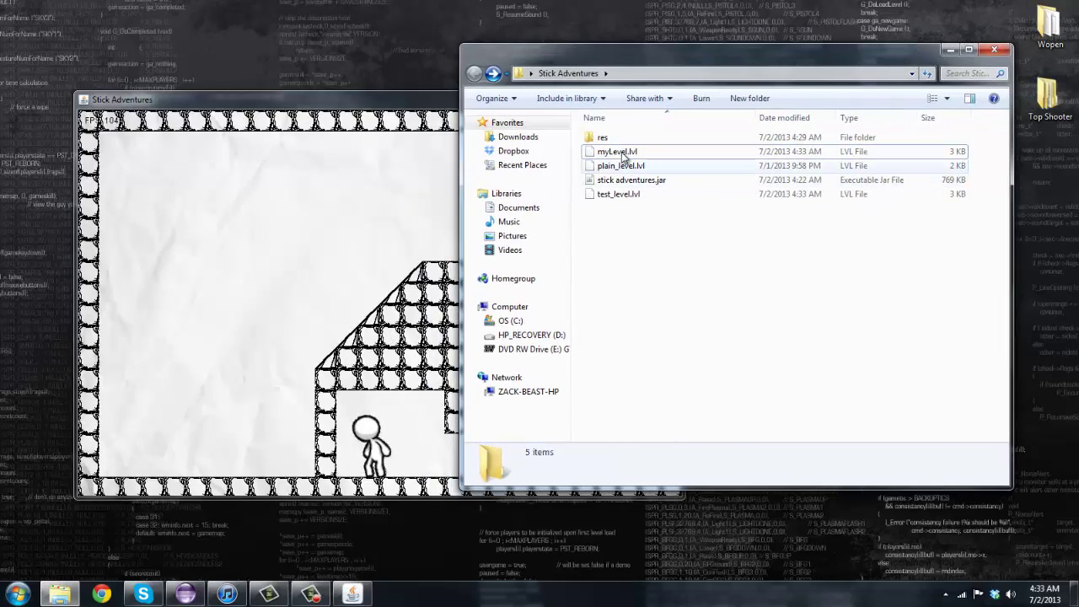
pyautogui.rightClick(622, 153)
pyautogui.click(657, 176)
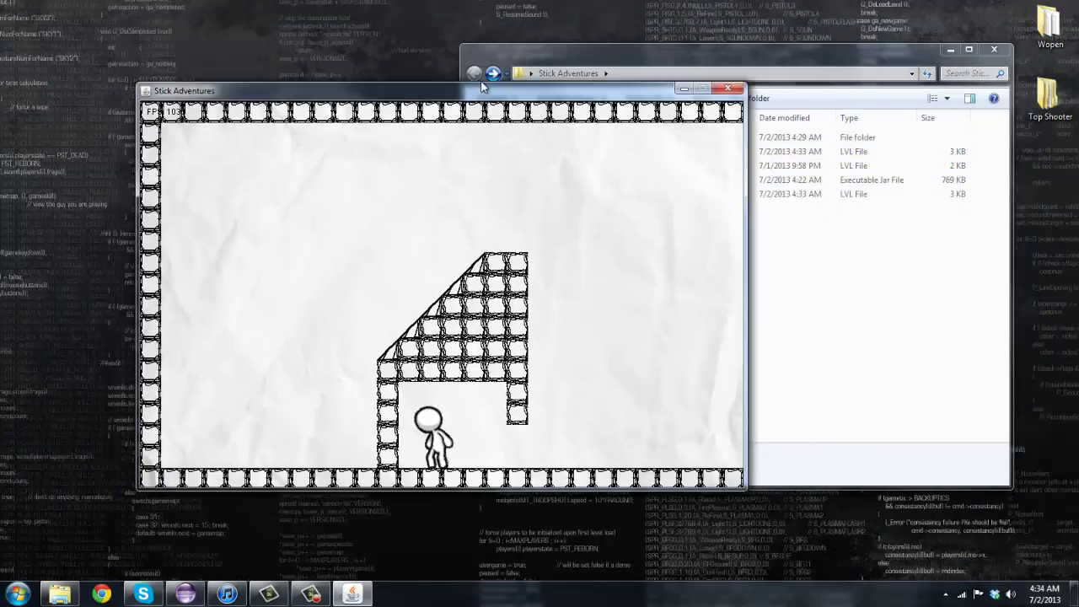
# - Move the game window aside and close Stick Adventures with Alt+F4
pyautogui.moveTo(483, 86); pyautogui.dragTo(548, 74)
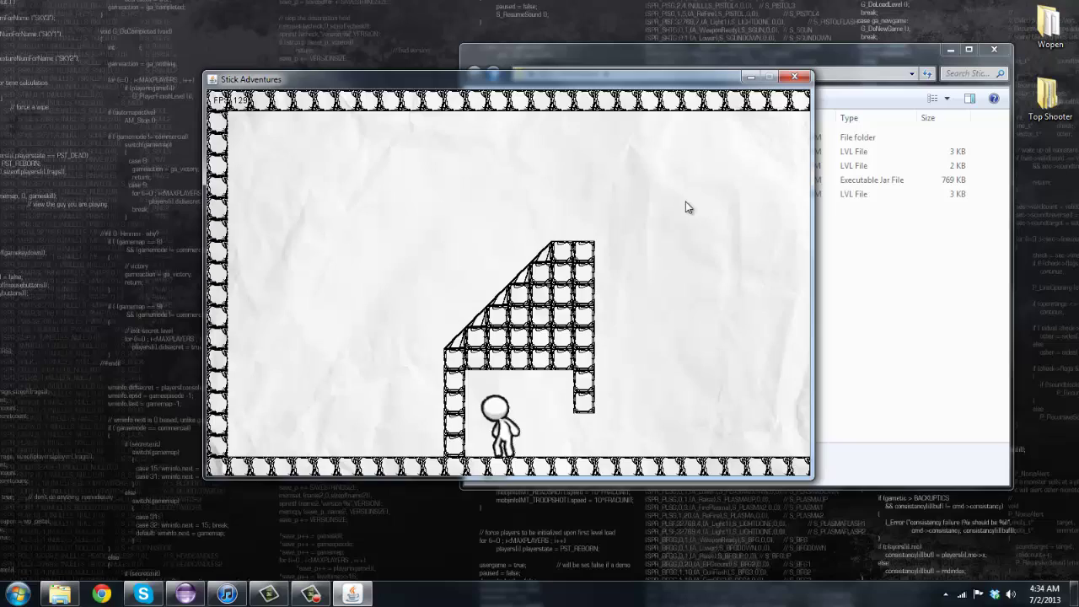
pyautogui.hotkey('alt', 'F4')
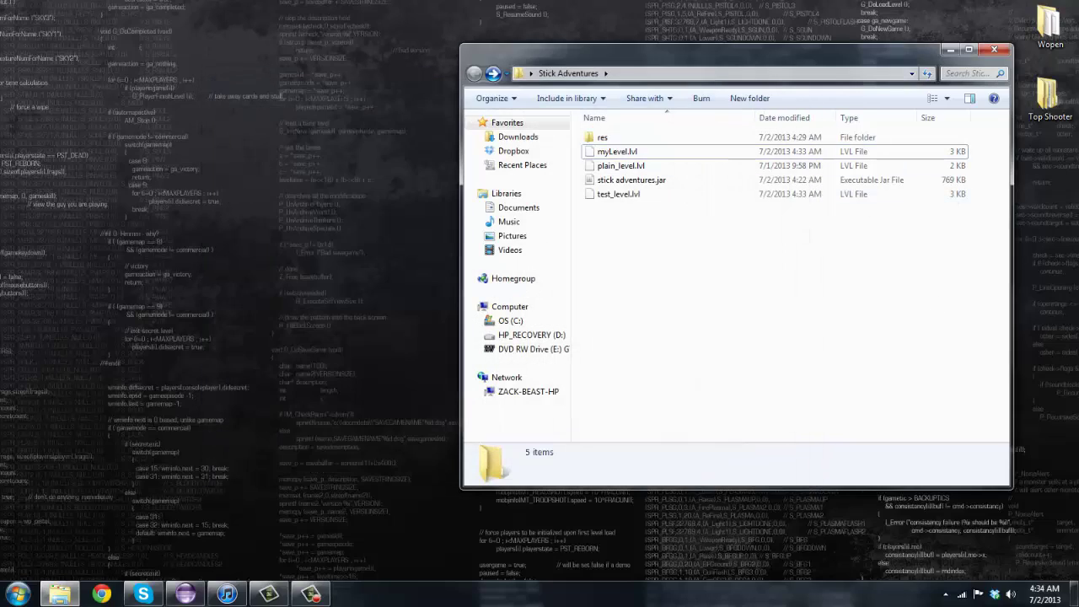